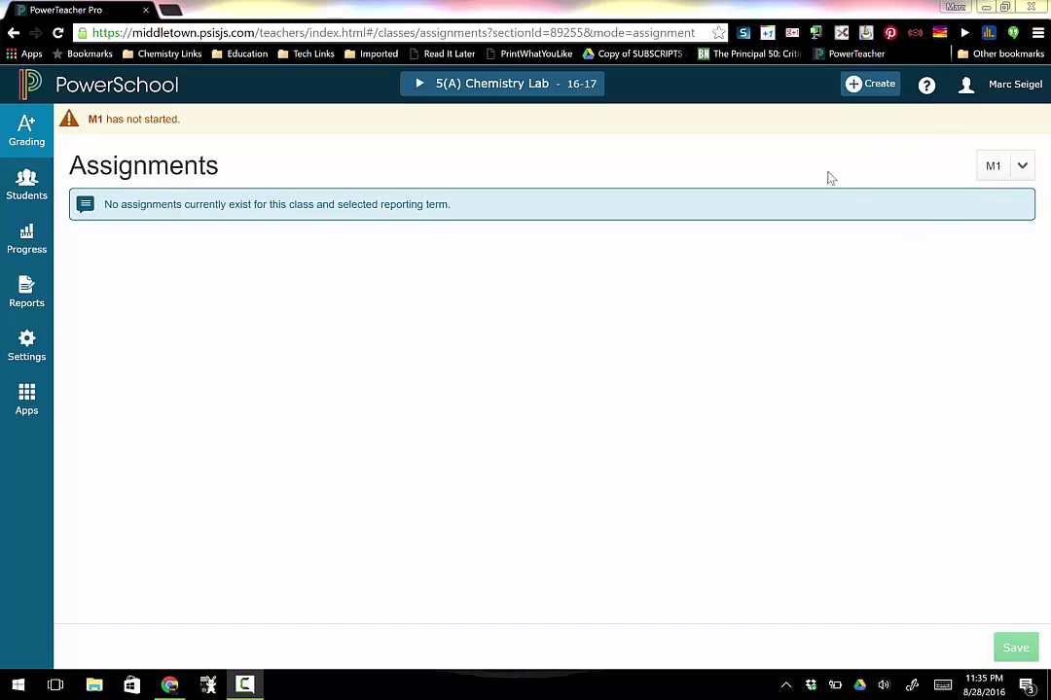
- Keep the M1 reporting term and start creating a new assignment
left_click(1024, 171)
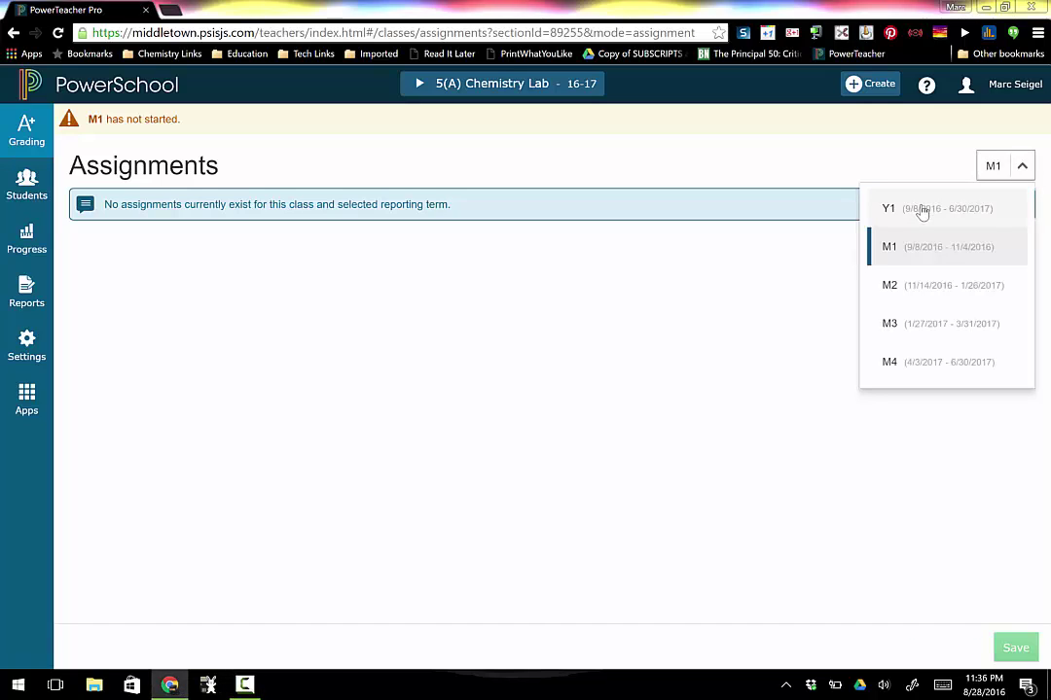
left_click(882, 164)
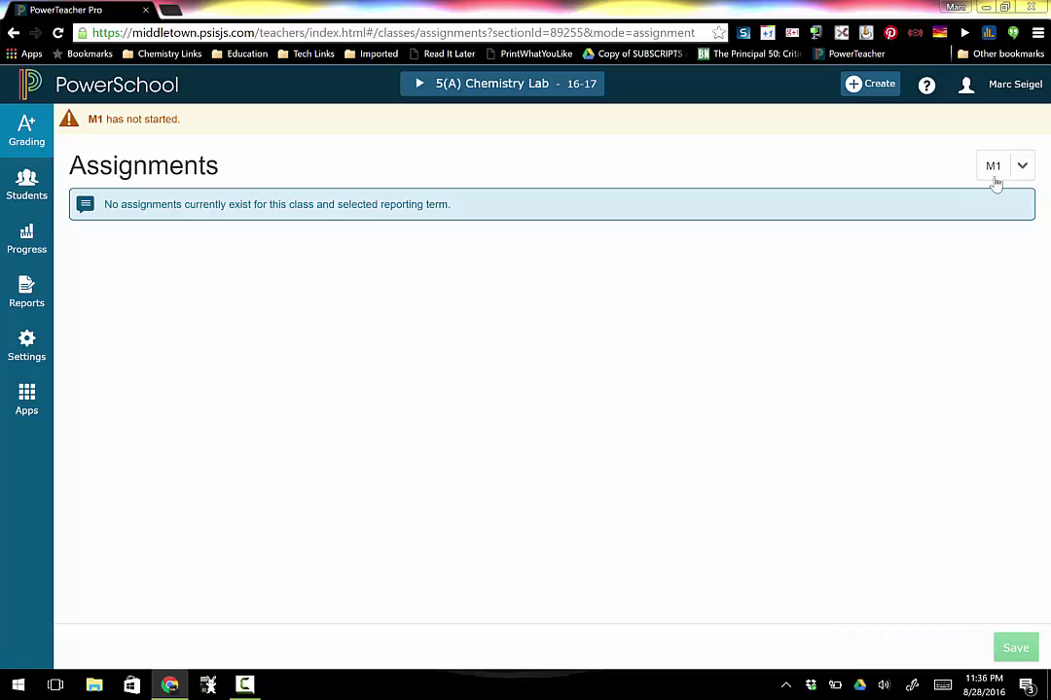
left_click(880, 86)
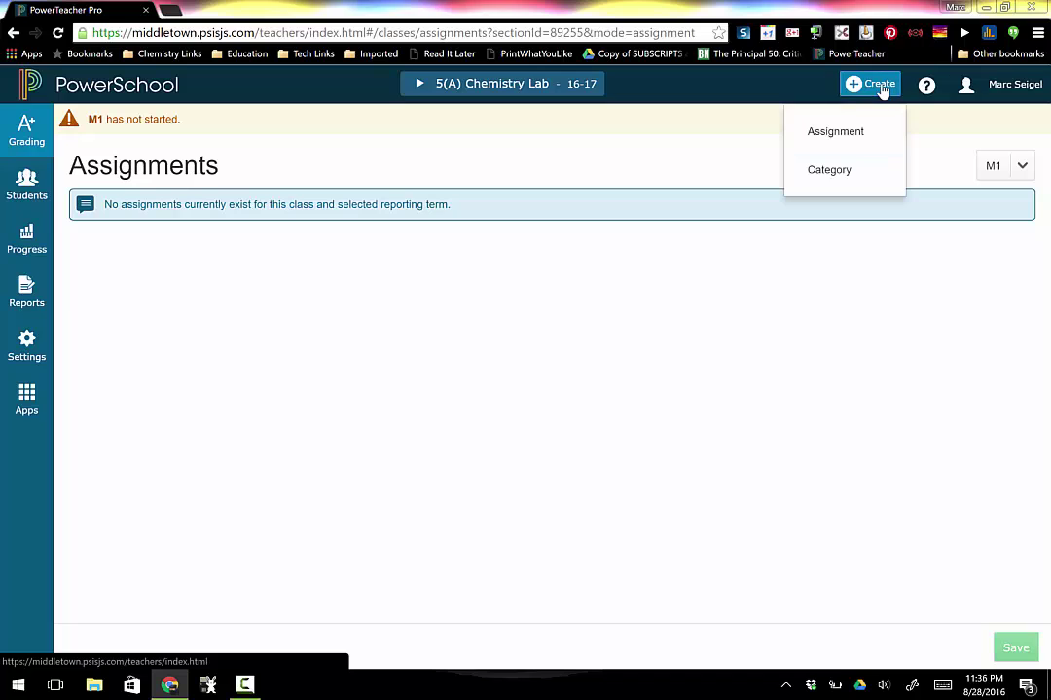
left_click(832, 136)
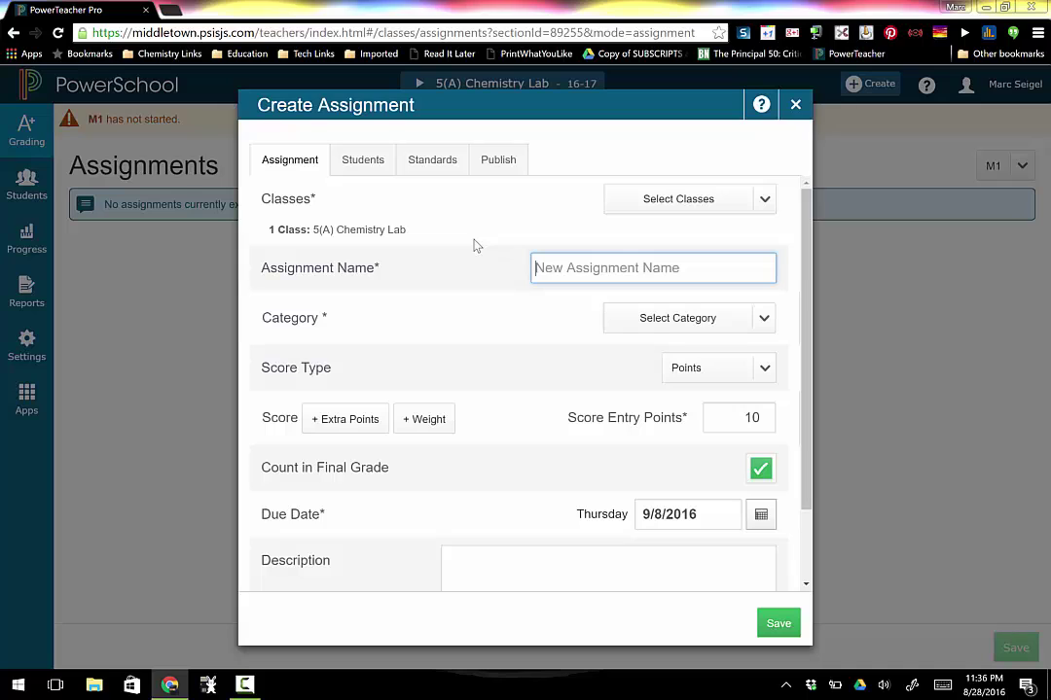
left_click_drag(315, 229, 407, 225)
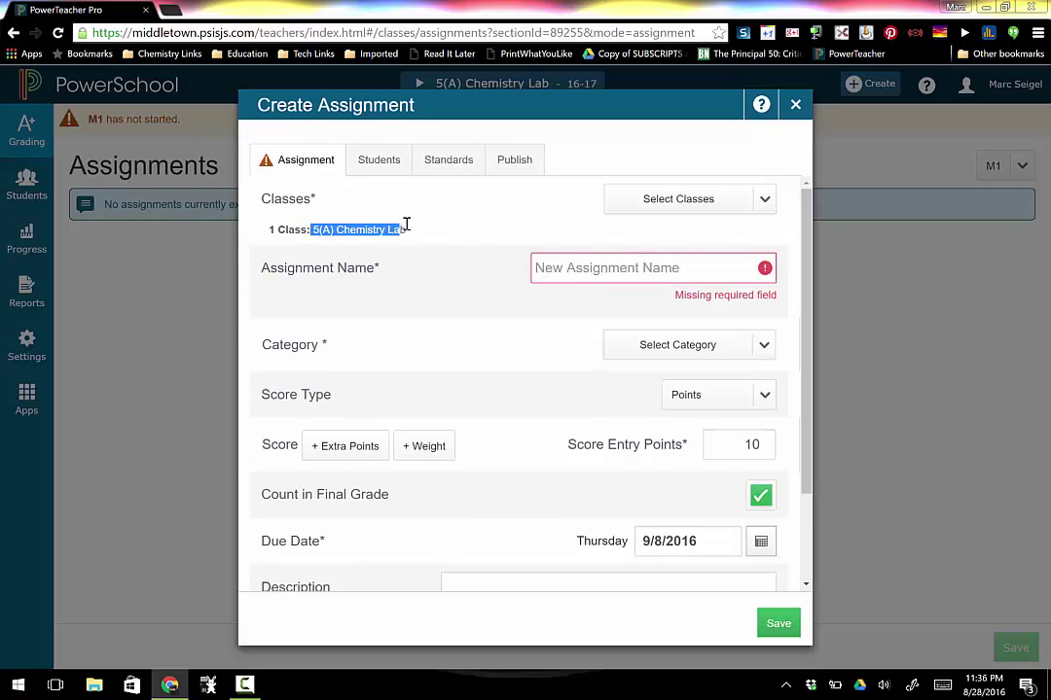
left_click(424, 220)
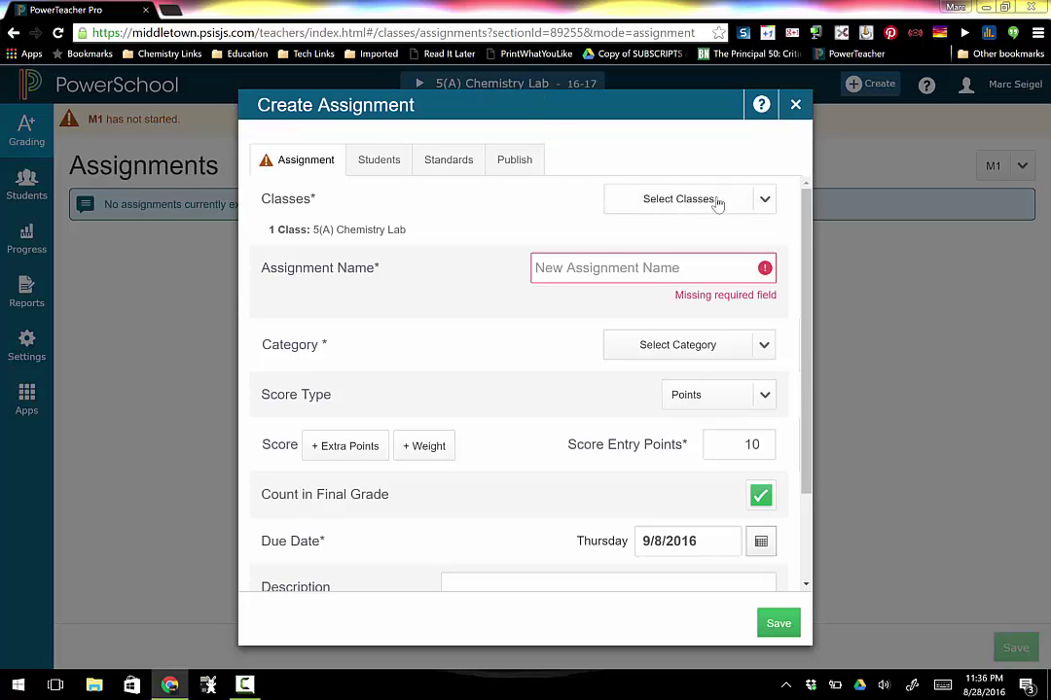
- Add the 5(B), 6(A) and 6(B) Chemistry Lab classes so all four labs are targeted
left_click(768, 211)
left_click(768, 212)
left_click(766, 204)
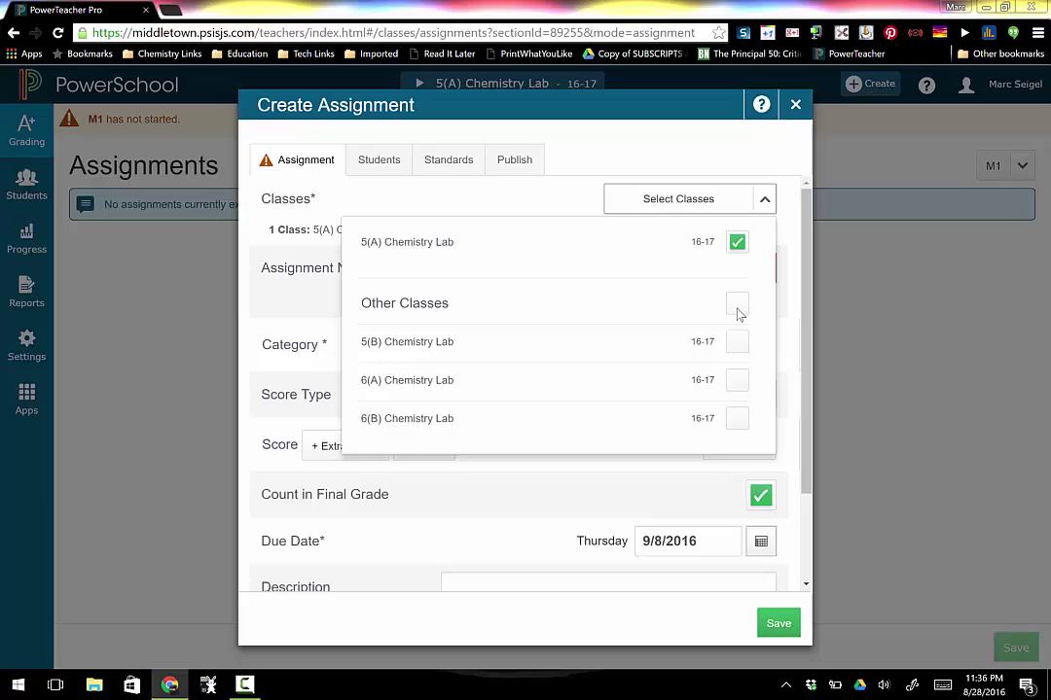
left_click(737, 304)
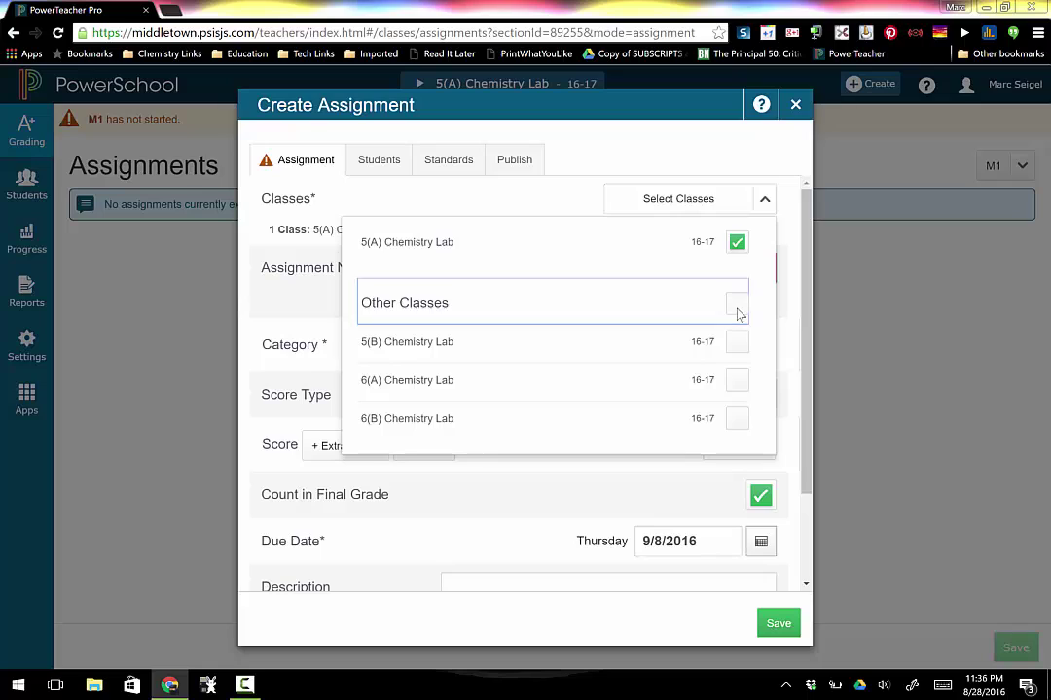
left_click(787, 239)
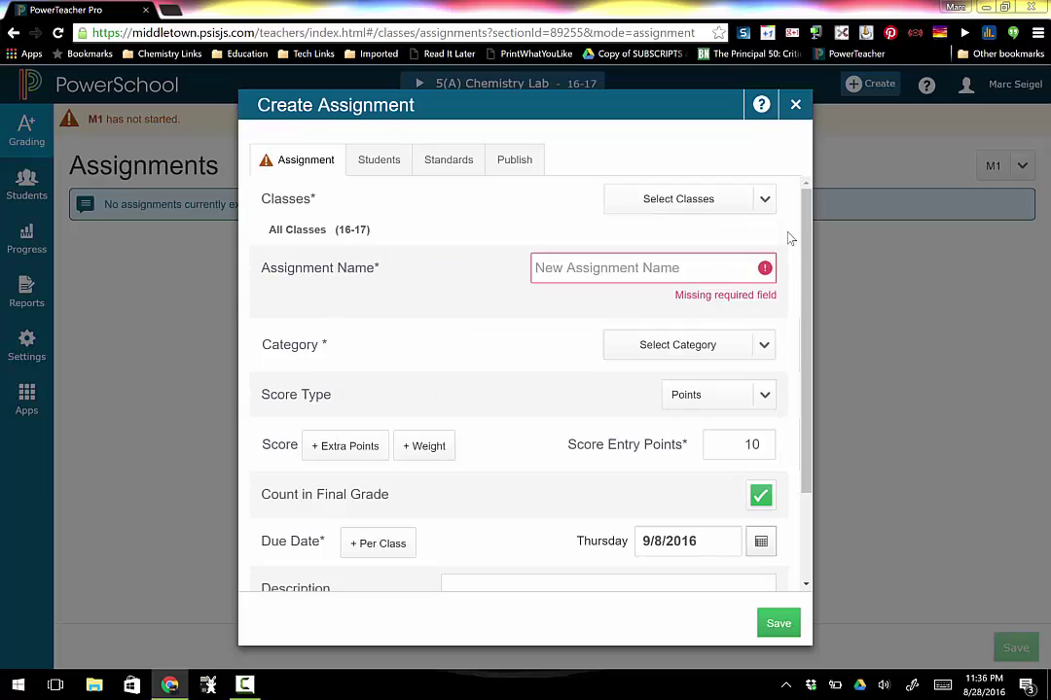
- Name the assignment 'New Student Questionnaire'
left_click(645, 278)
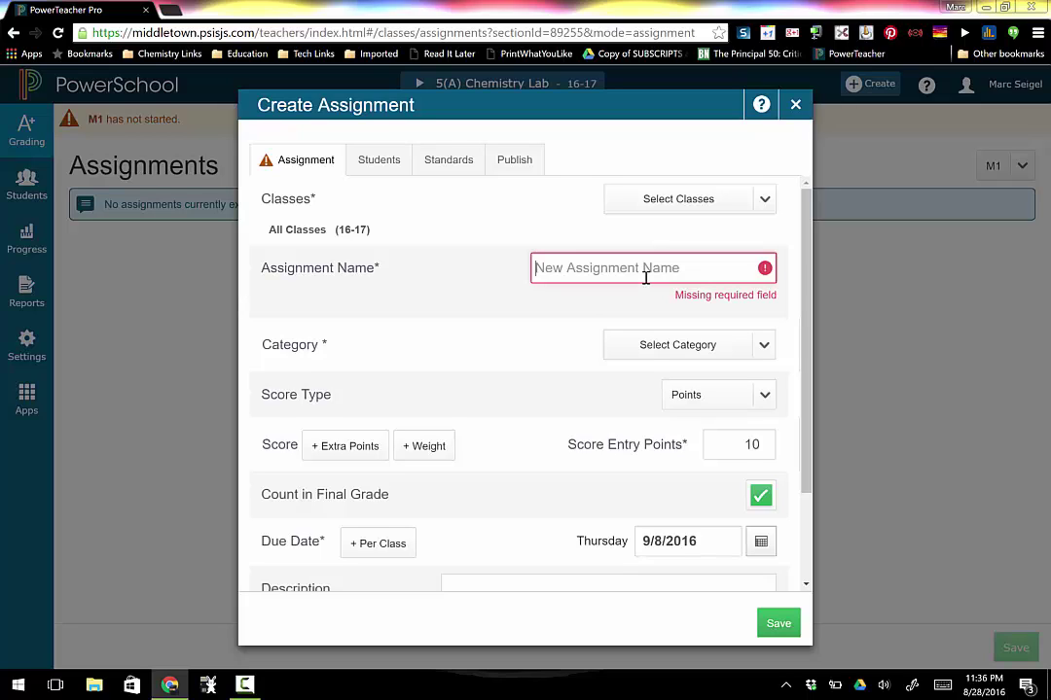
type("New Student Q")
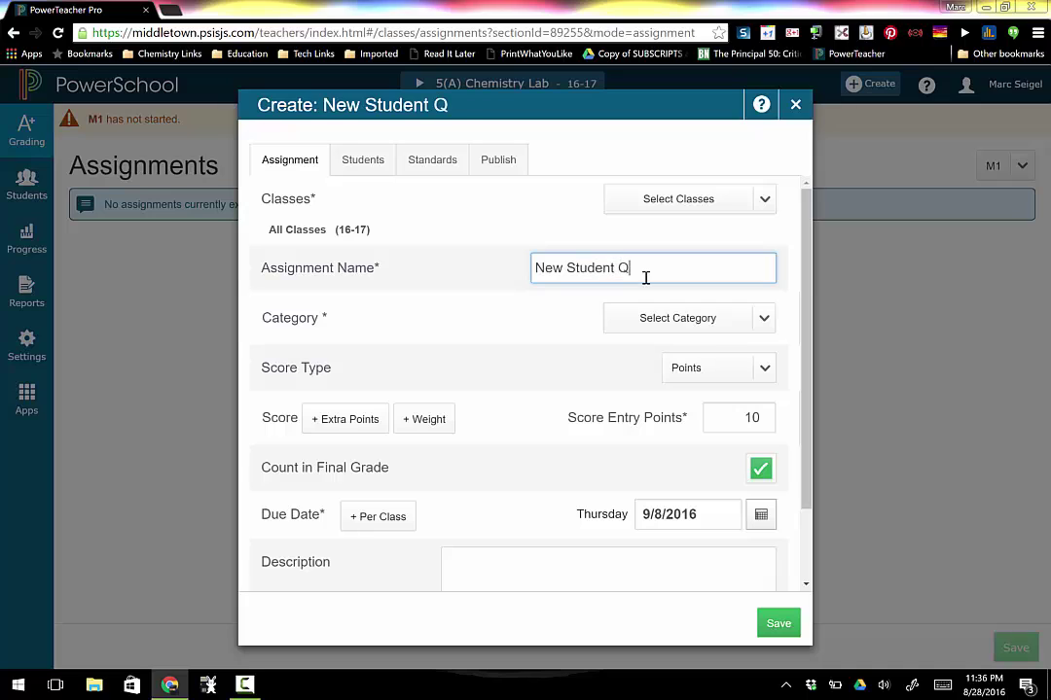
type("uestiona")
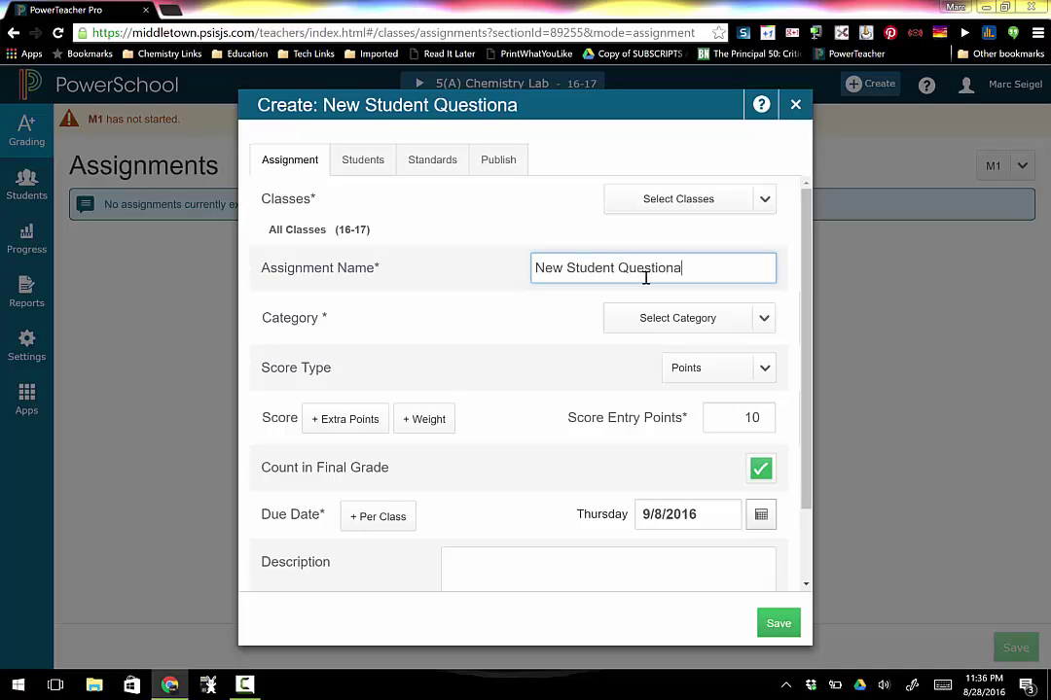
key("BackSpace")
type("naire")
- Put the assignment in the Homework category and change its points from 15 to 5
left_click(761, 321)
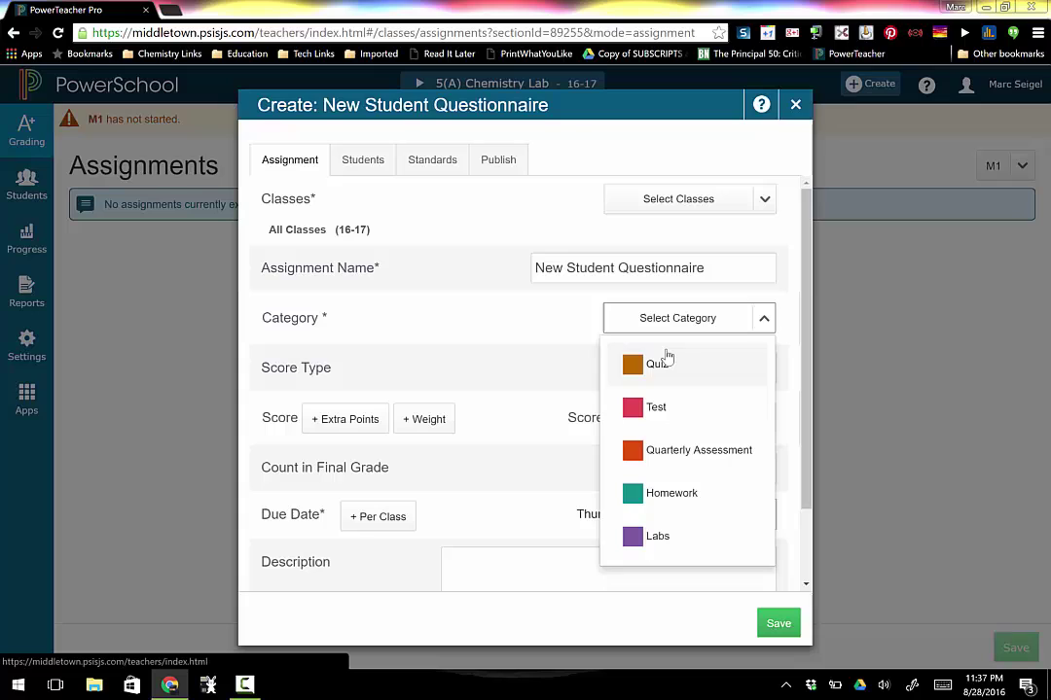
left_click(667, 496)
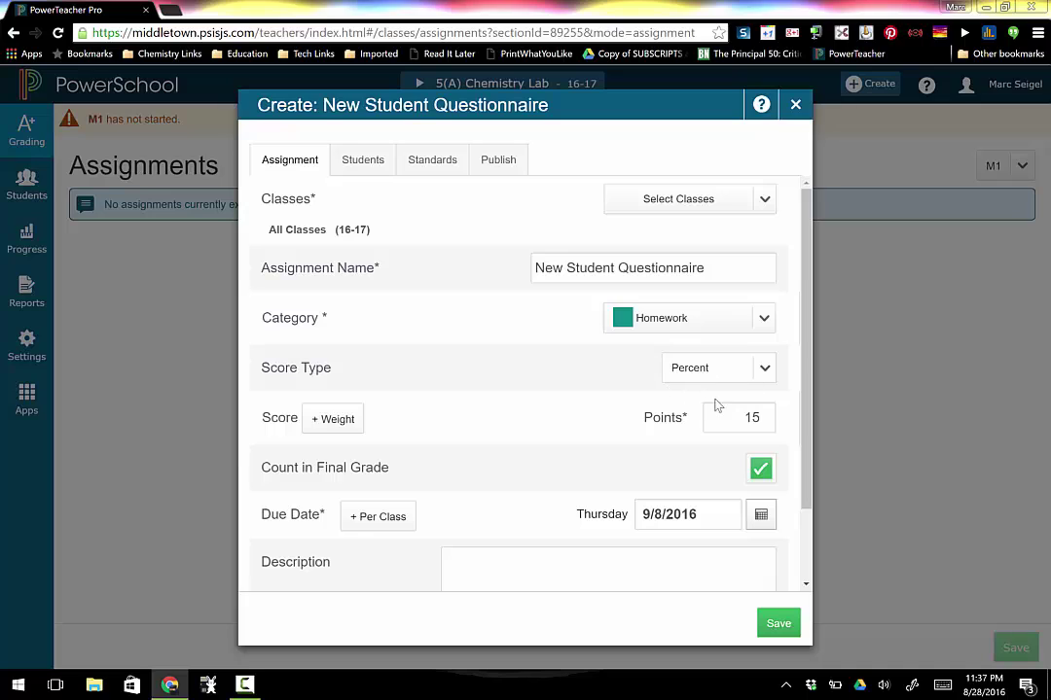
left_click(773, 423)
key("BackSpace")
scroll(512, 502, "down", 2)
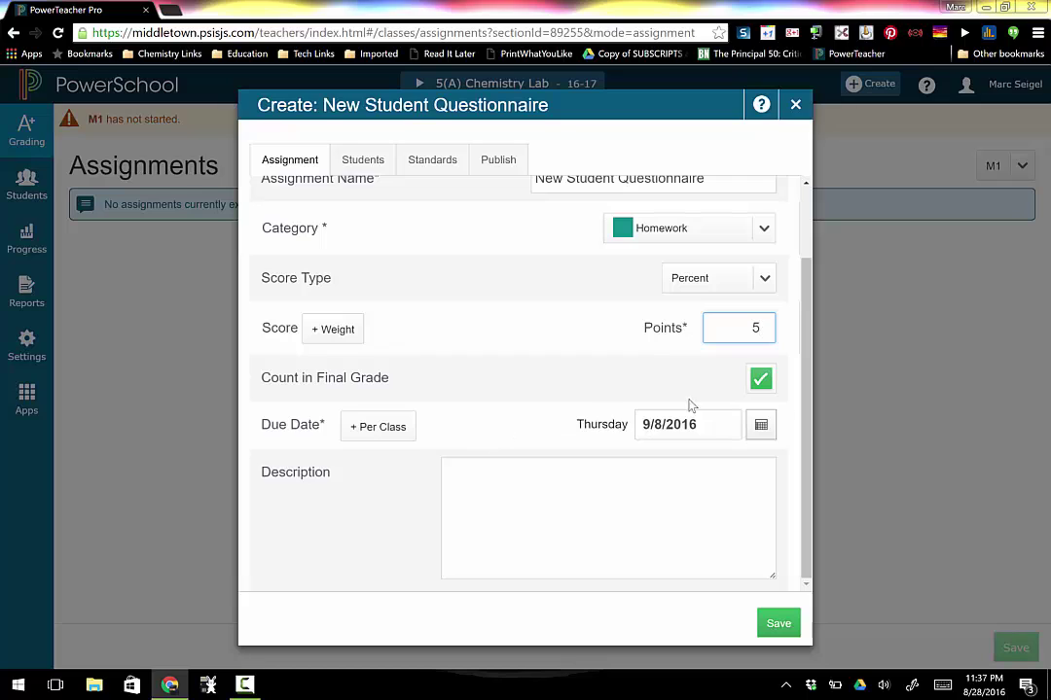
- Switch to per-class due dates, making 5(B) and 6(B) due Friday 9/9/2016
left_click(762, 426)
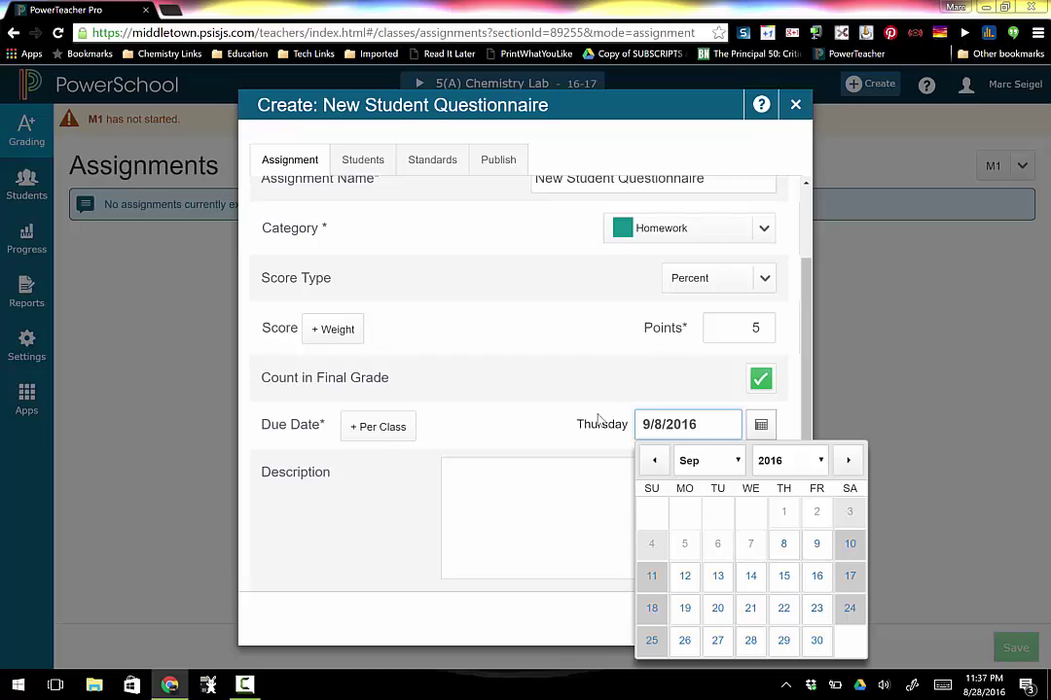
left_click(518, 403)
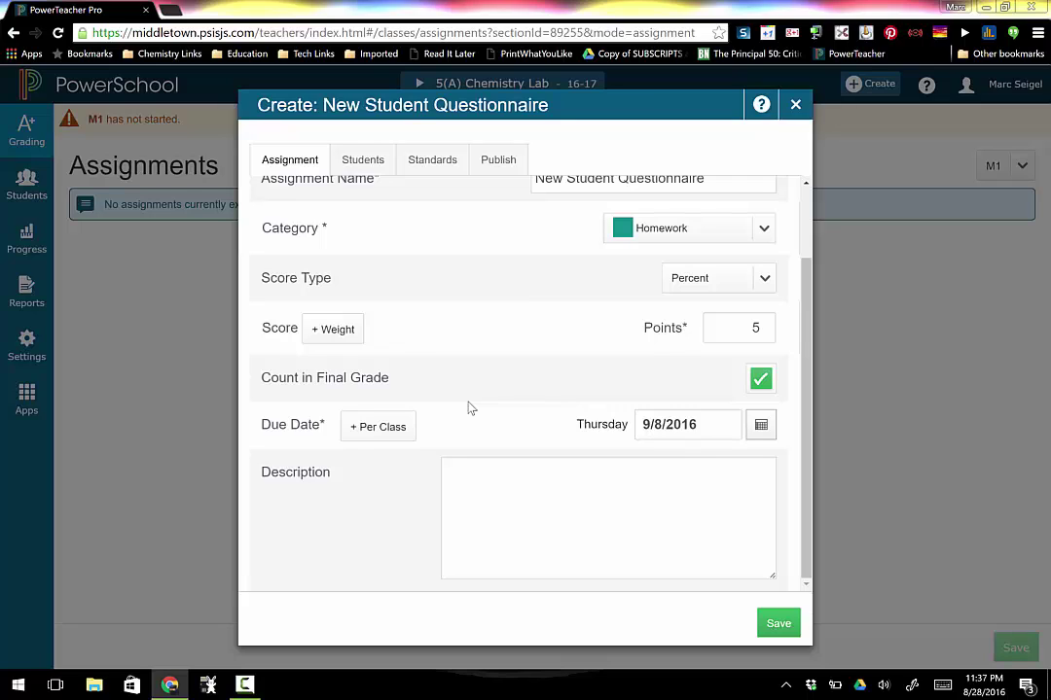
left_click(376, 429)
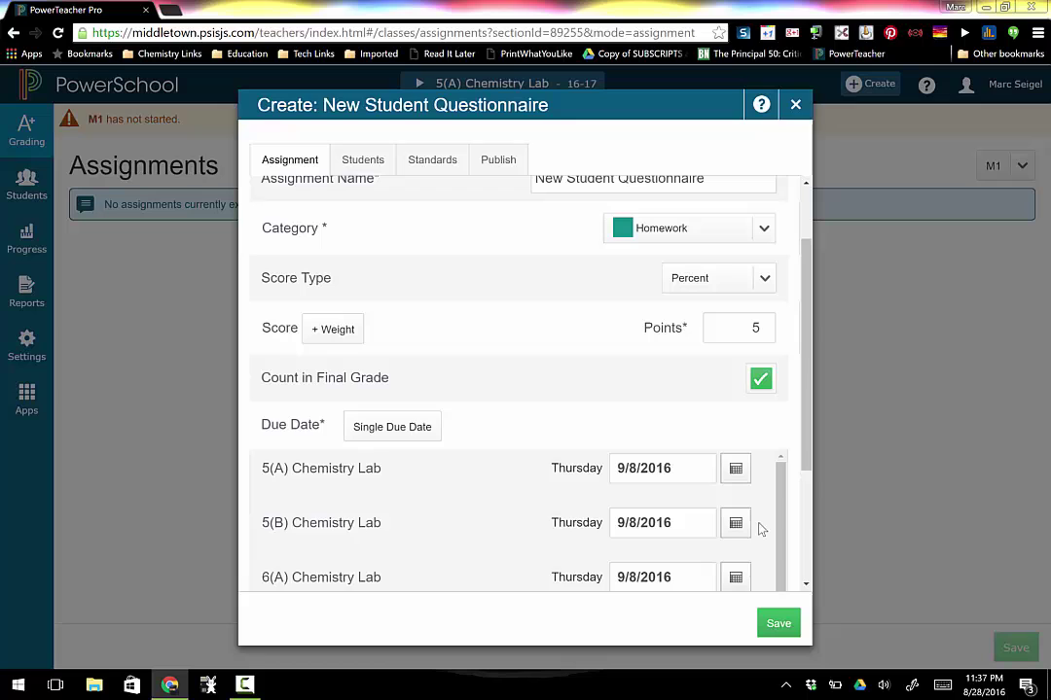
scroll(757, 527, "down", 1)
scroll(725, 493, "up", 1)
left_click(740, 532)
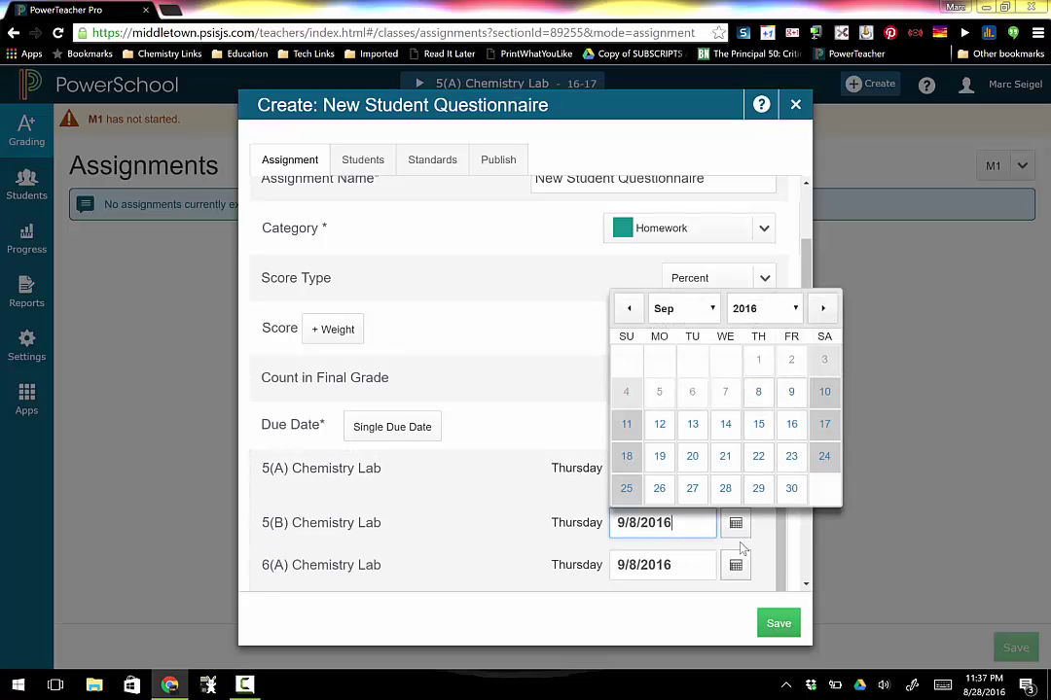
left_click(789, 397)
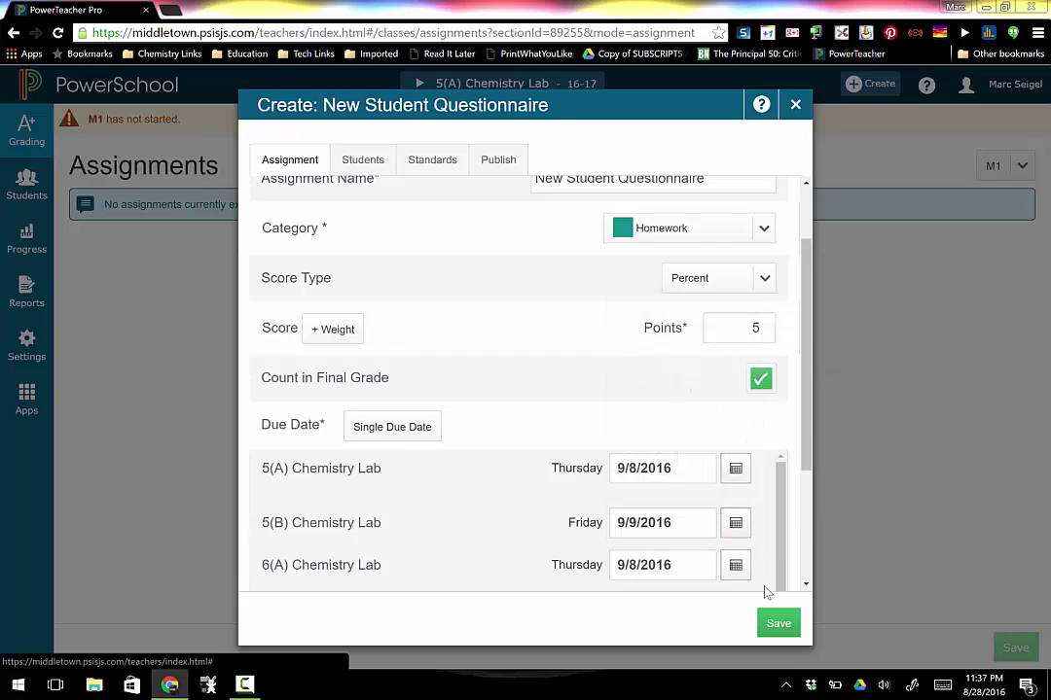
scroll(752, 536, "down", 1)
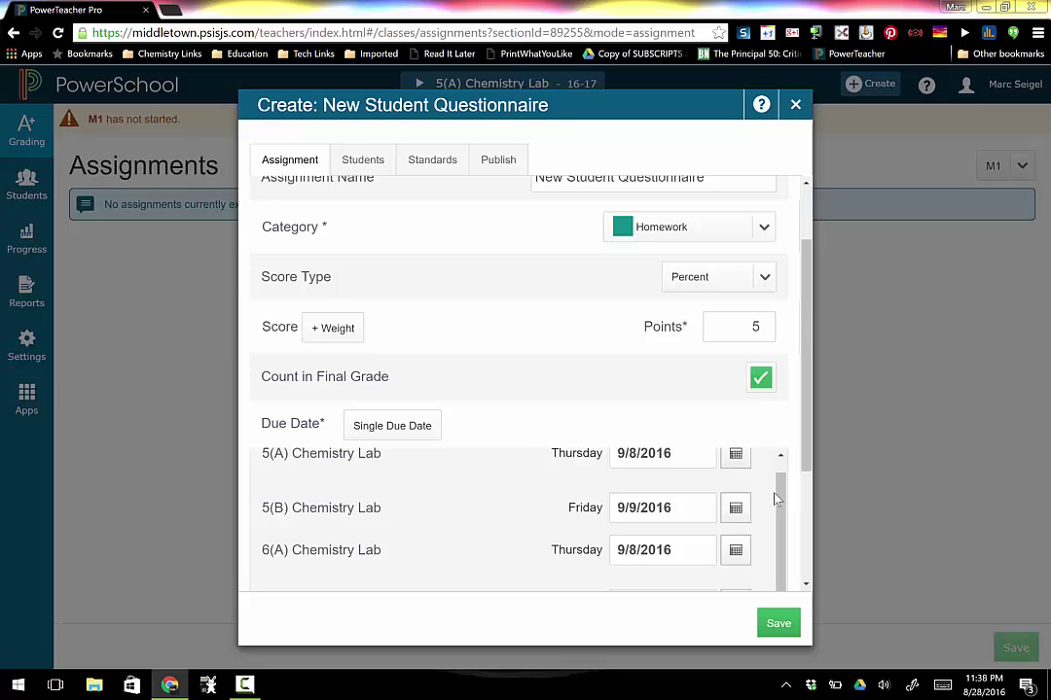
left_click_drag(810, 445, 809, 513)
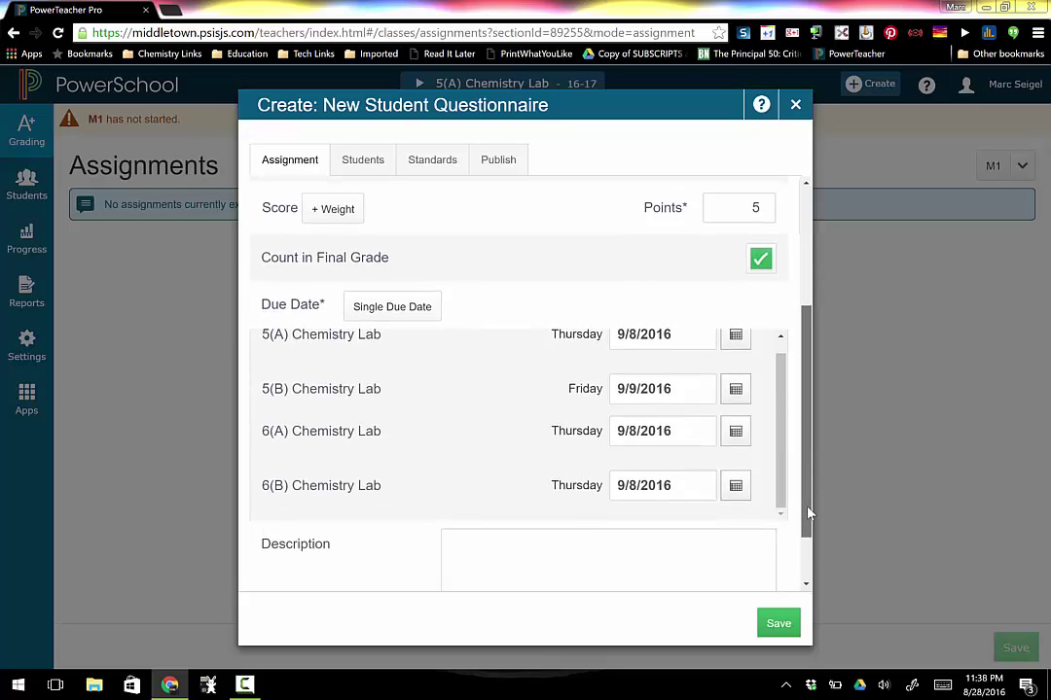
left_click(733, 488)
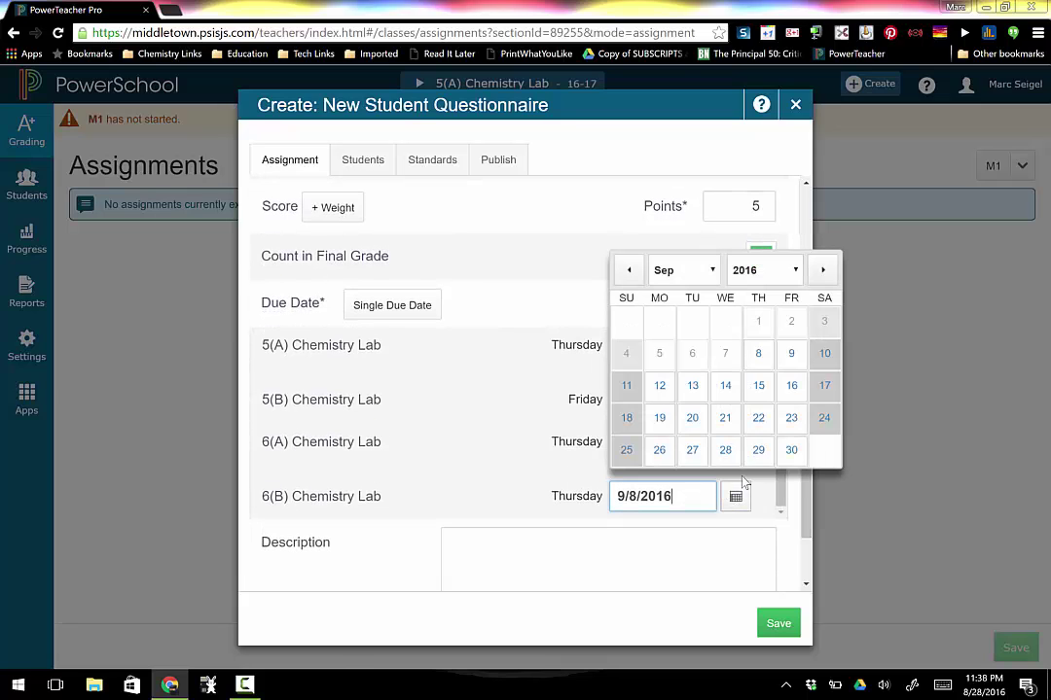
left_click(791, 355)
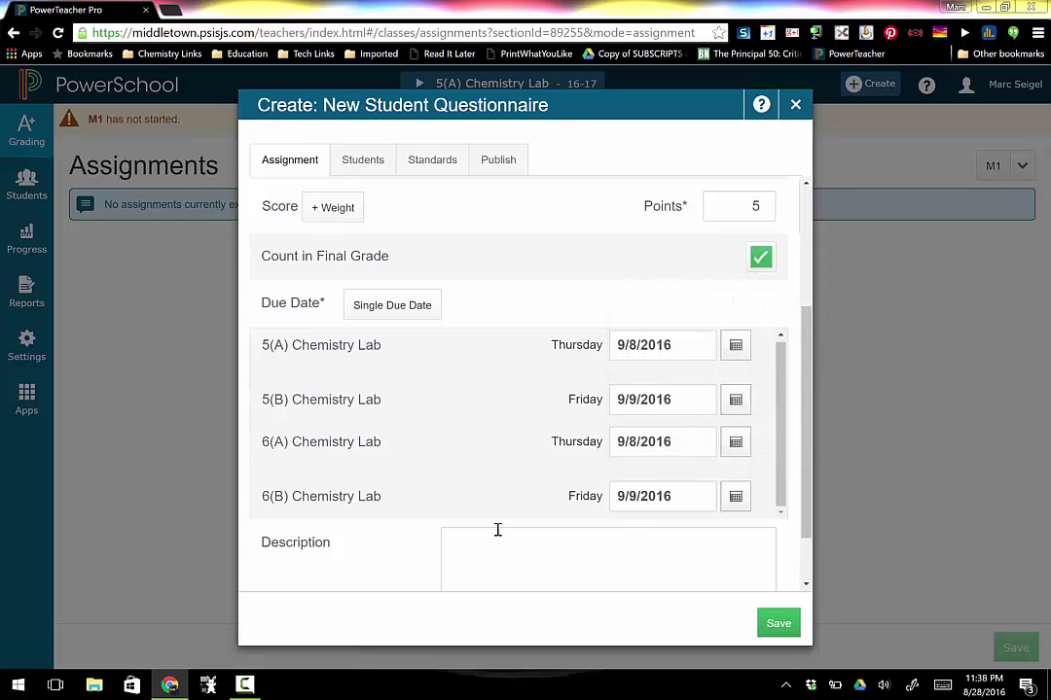
- Review the Students view showing all 77 students across the four Chemistry Lab classes
scroll(793, 509, "up", 2)
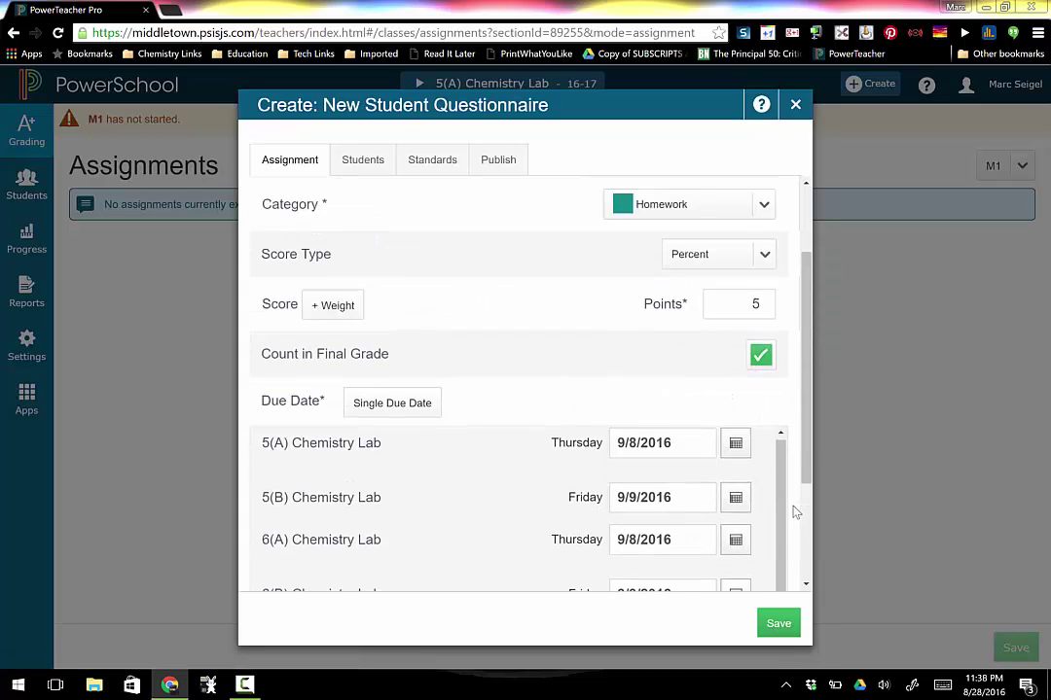
scroll(793, 508, "down", 3)
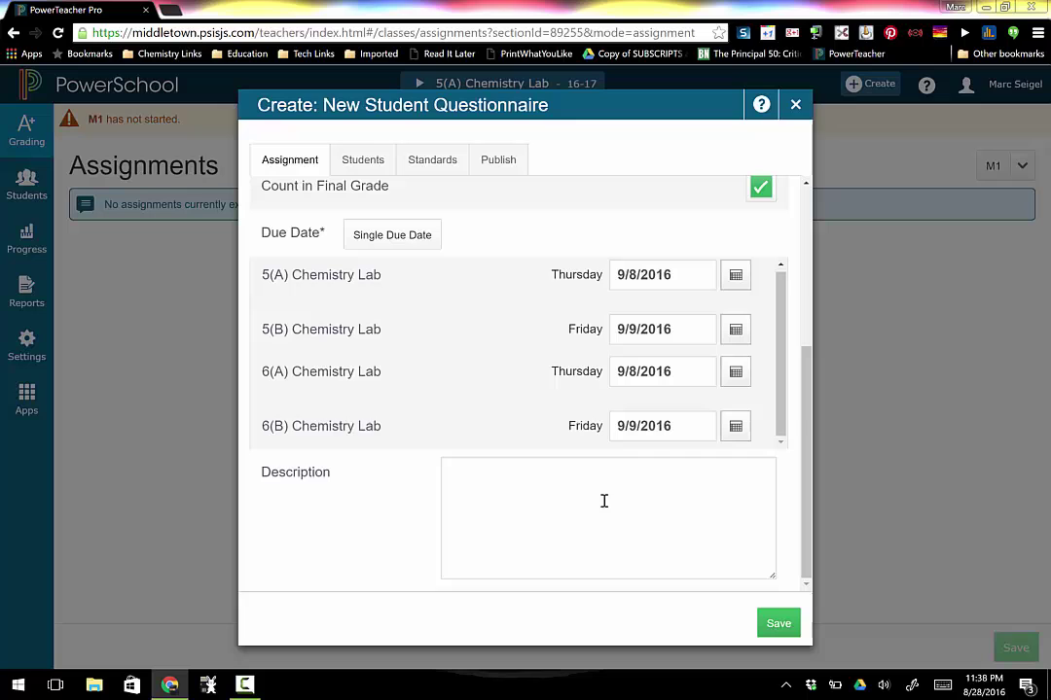
scroll(477, 360, "up", 4)
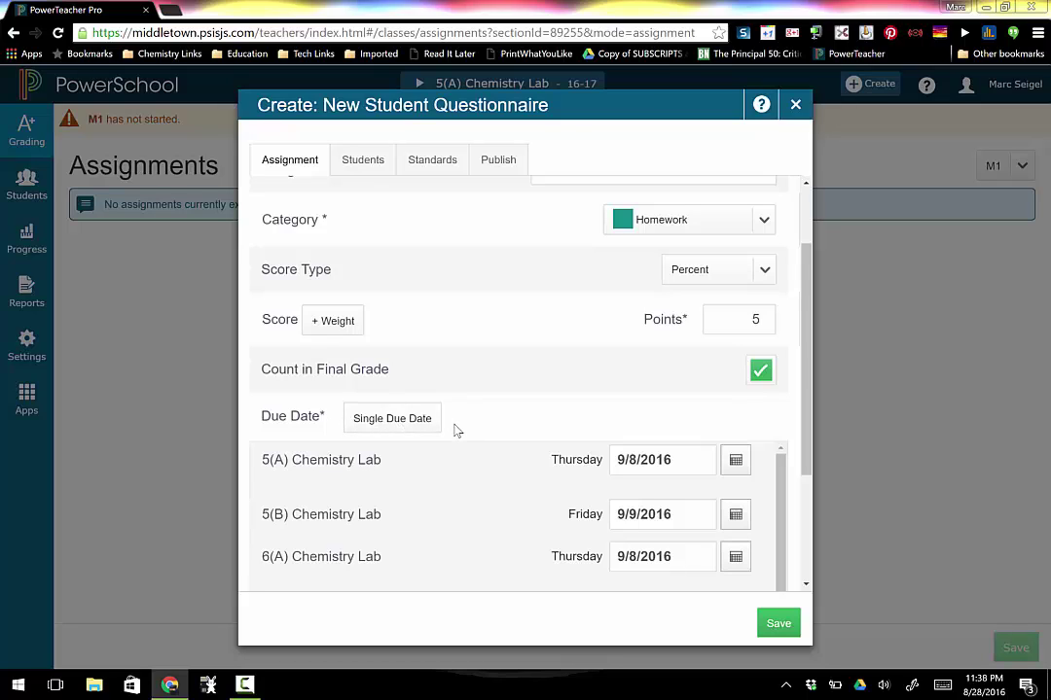
scroll(509, 392, "up", 1)
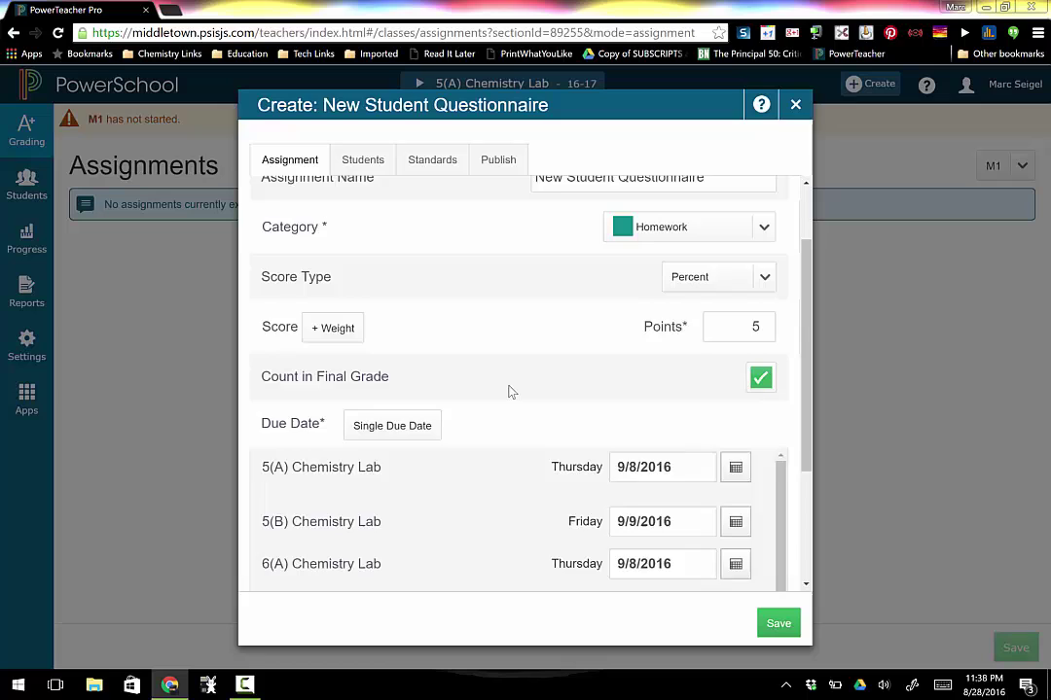
scroll(509, 392, "up", 1)
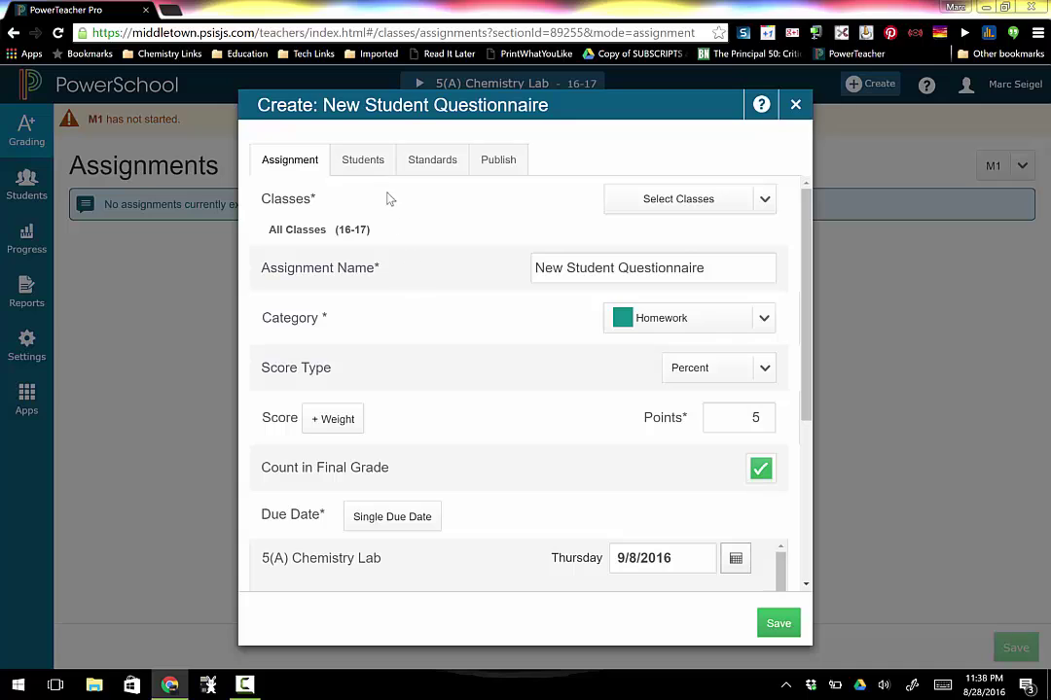
left_click(365, 160)
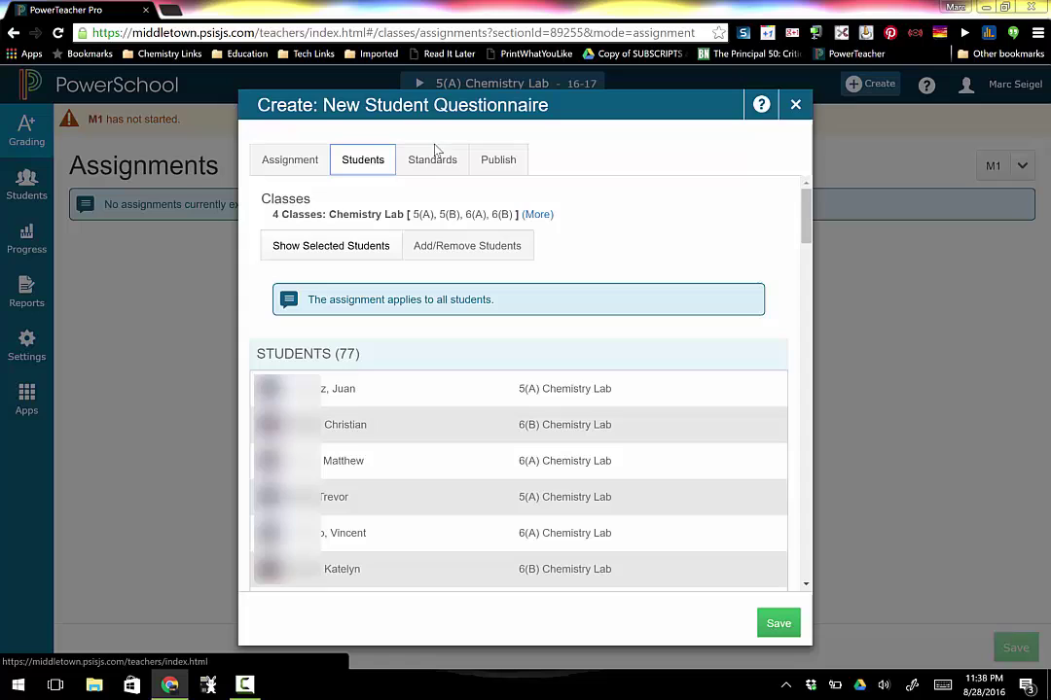
- Check the Standards and Publish settings, keeping the assignment published Immediately with scores published
left_click(434, 162)
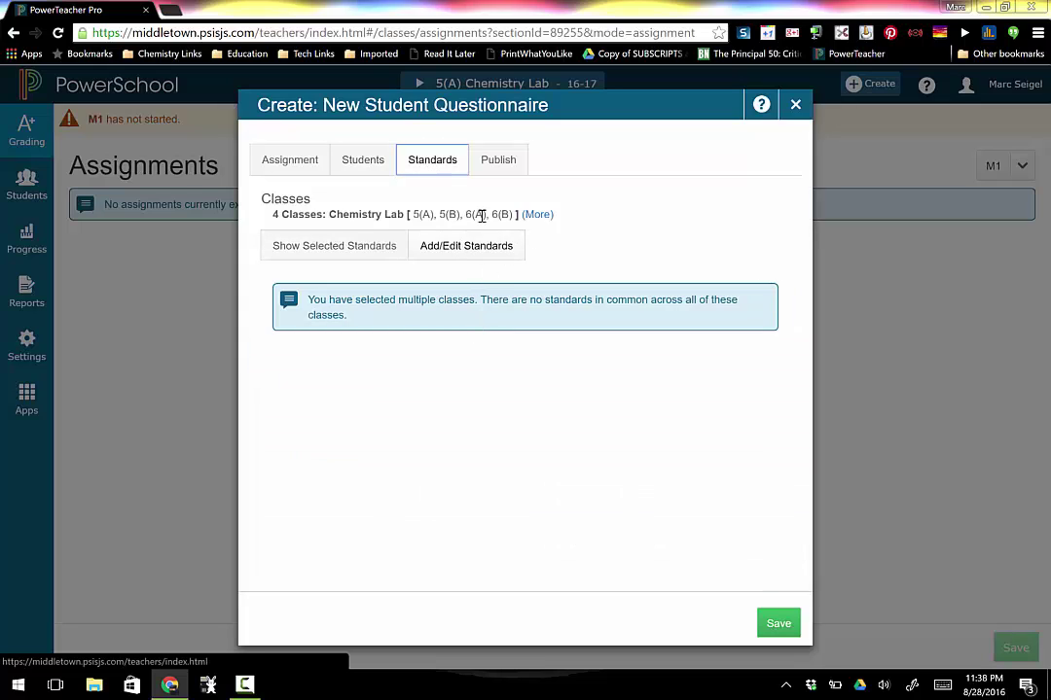
left_click(507, 161)
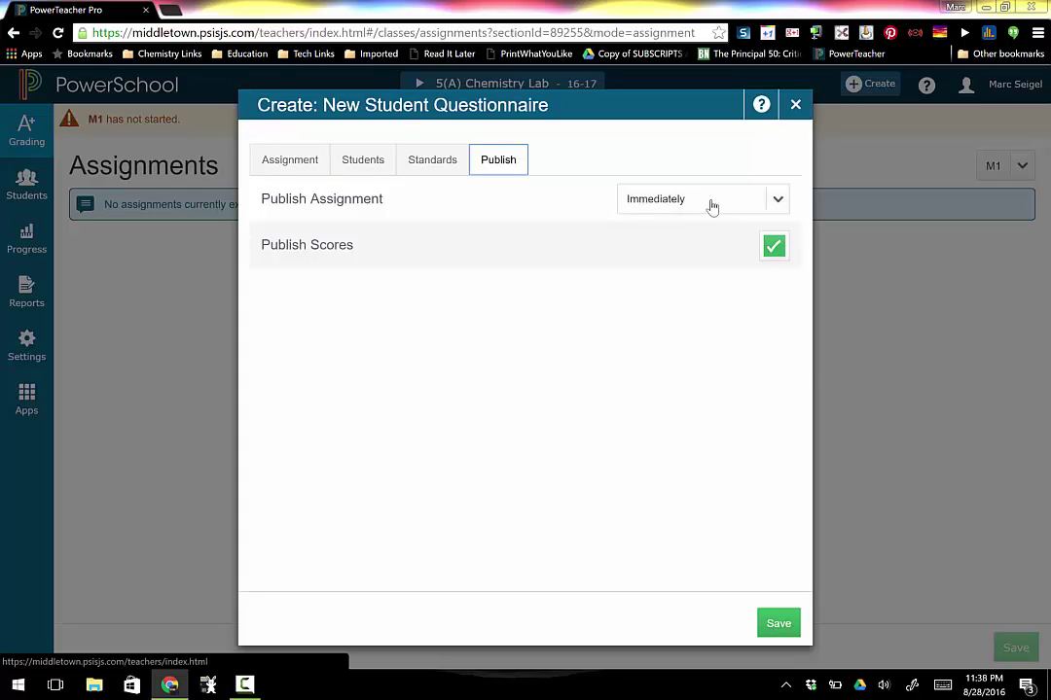
left_click(775, 197)
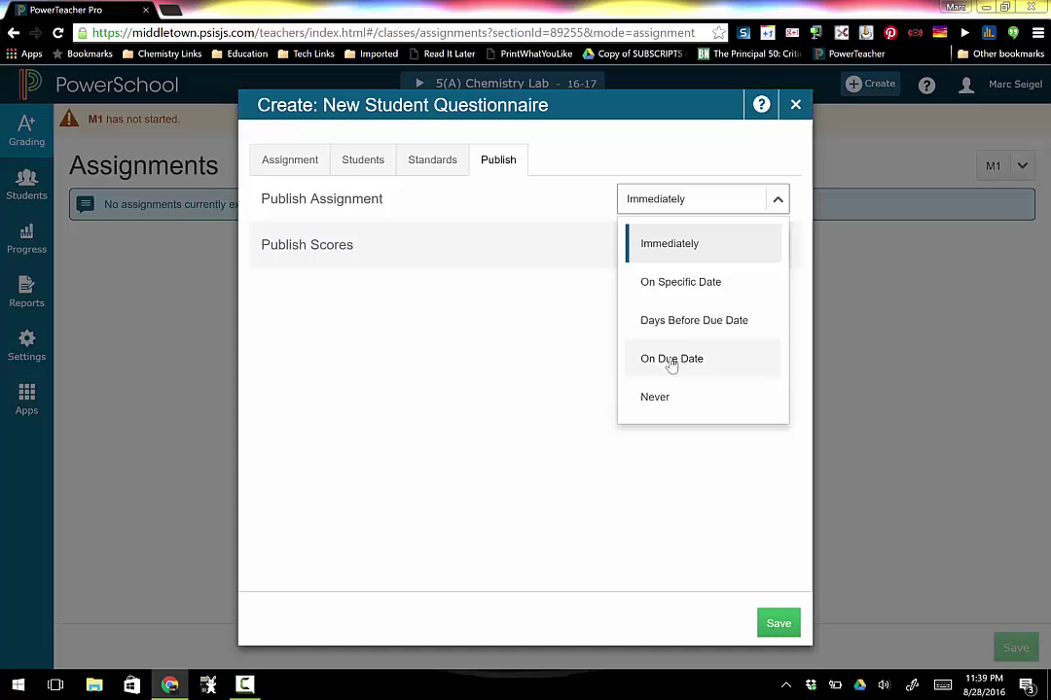
left_click(567, 305)
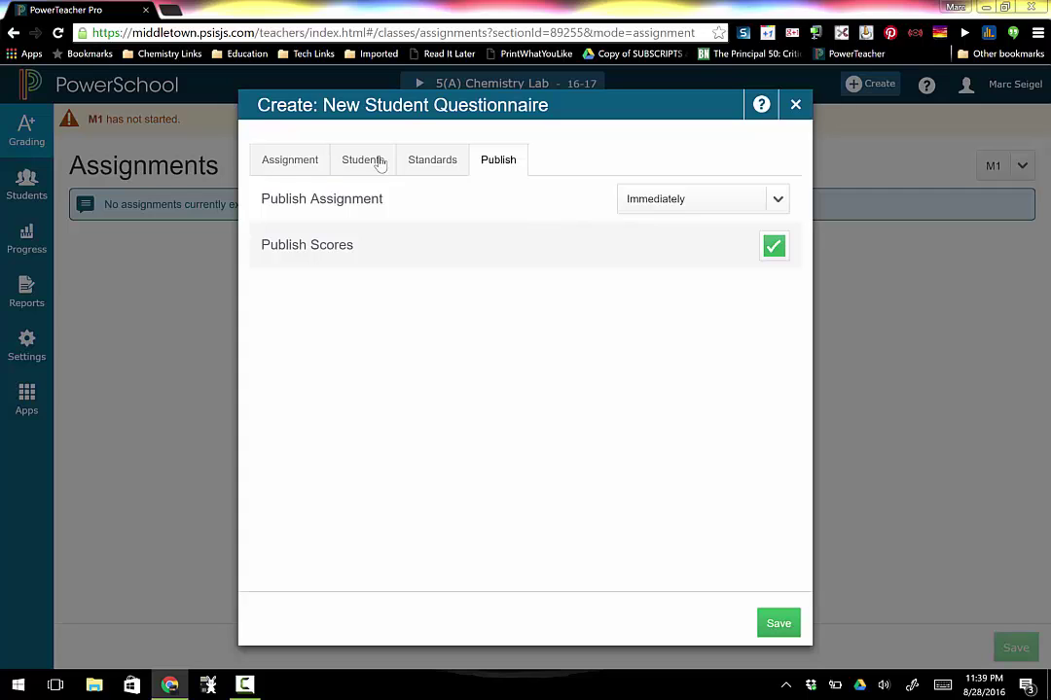
- Return to the assignment details and save New Student Questionnaire
left_click(292, 161)
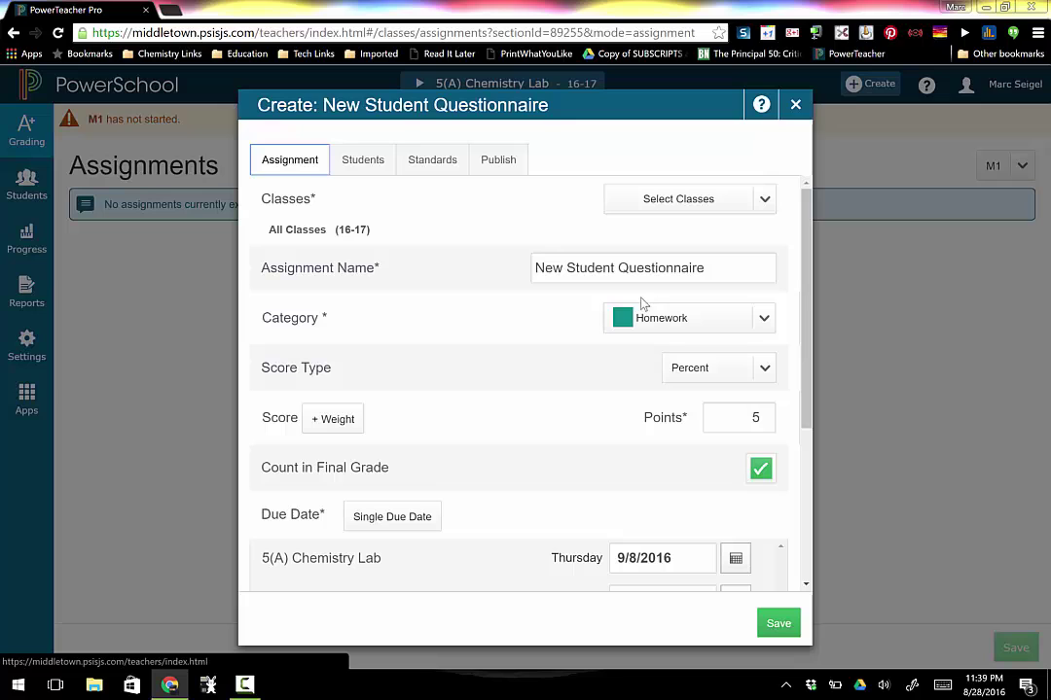
scroll(530, 472, "down", 3)
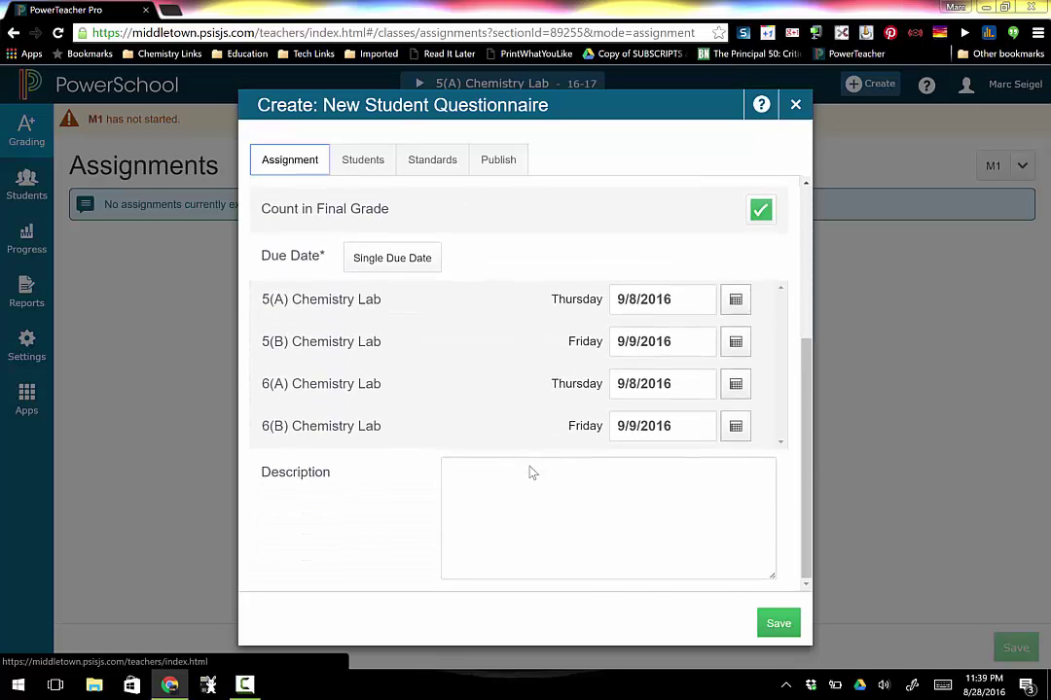
scroll(530, 469, "up", 3)
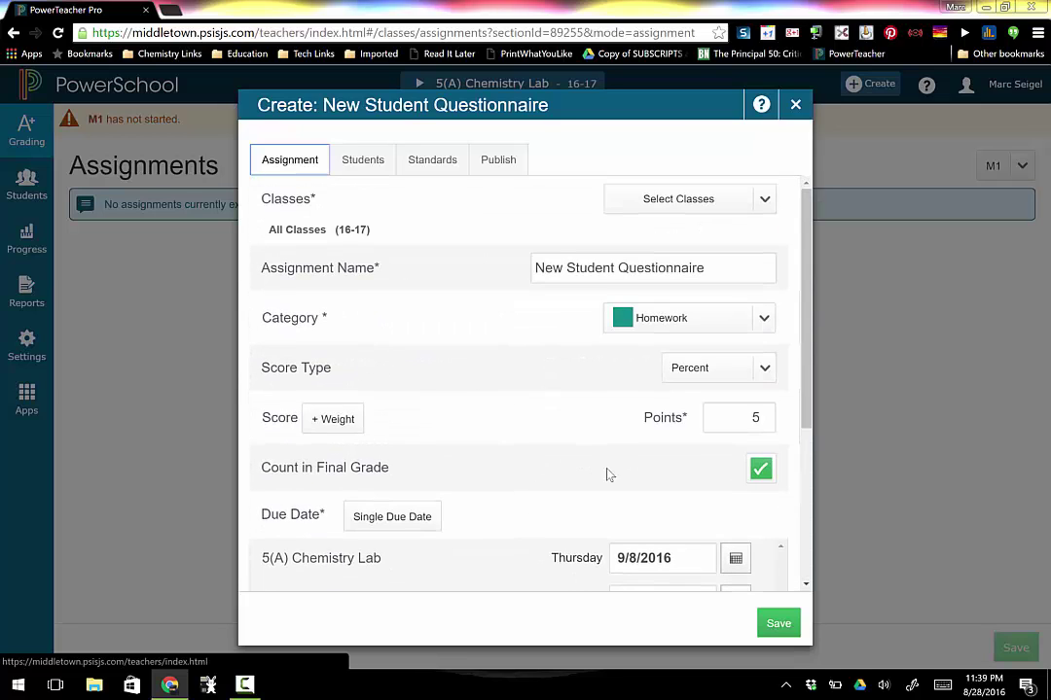
left_click(778, 625)
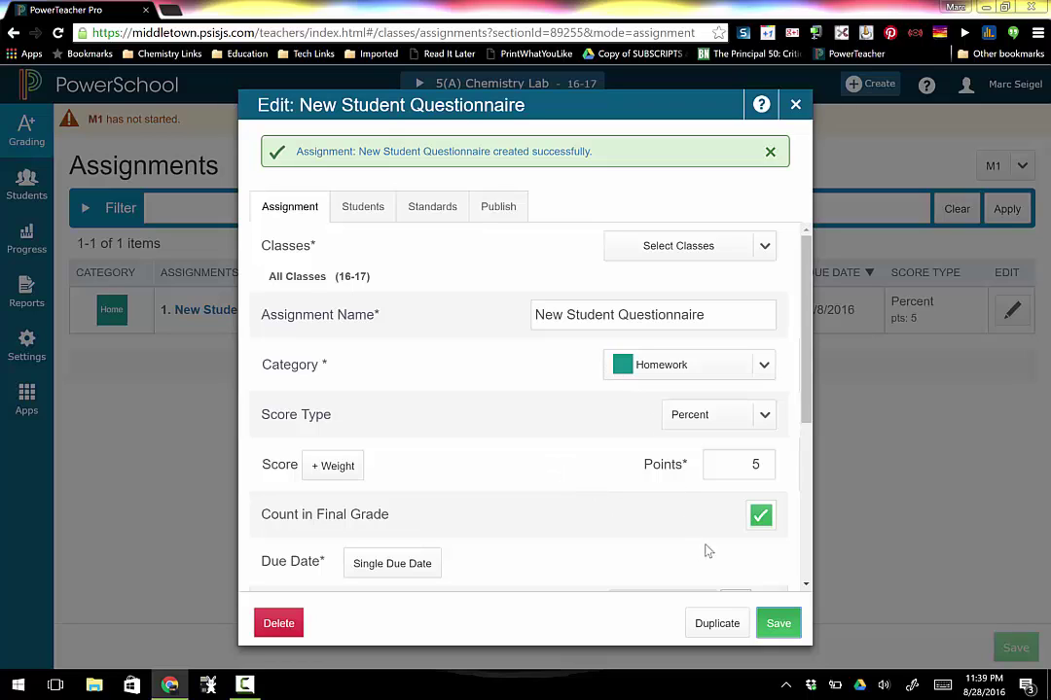
- Close the editor and expand, then collapse, the filter on the Assignments list
left_click(795, 106)
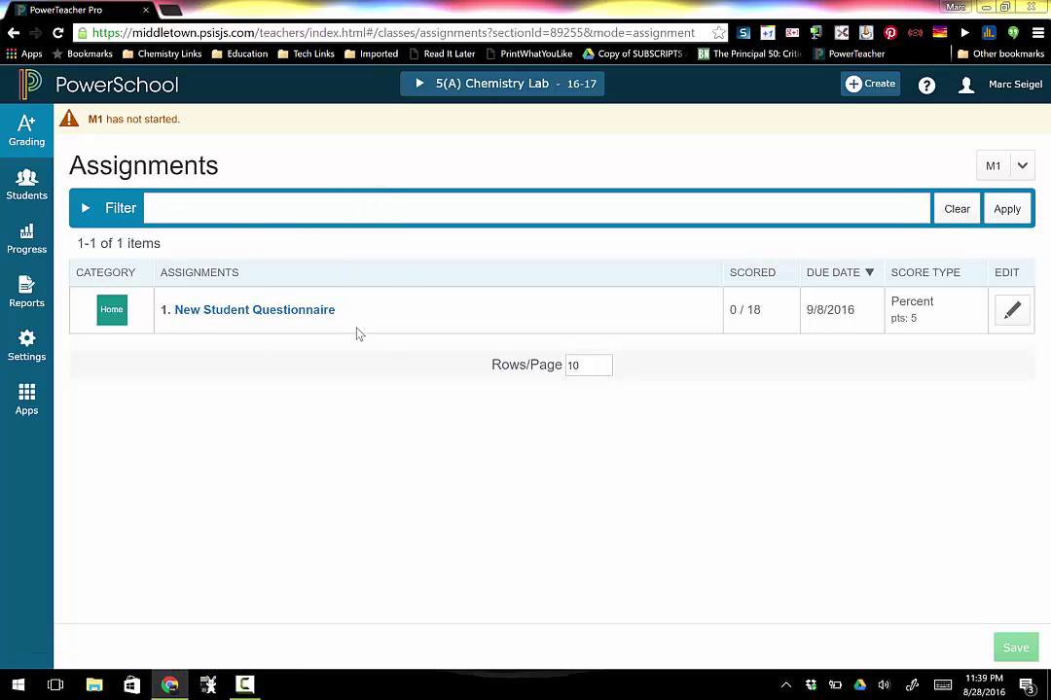
left_click(201, 204)
left_click(90, 216)
left_click(86, 201)
- Open the 5(A) Chemistry Lab scoresheet and select the first student's questionnaire score cell
left_click(39, 135)
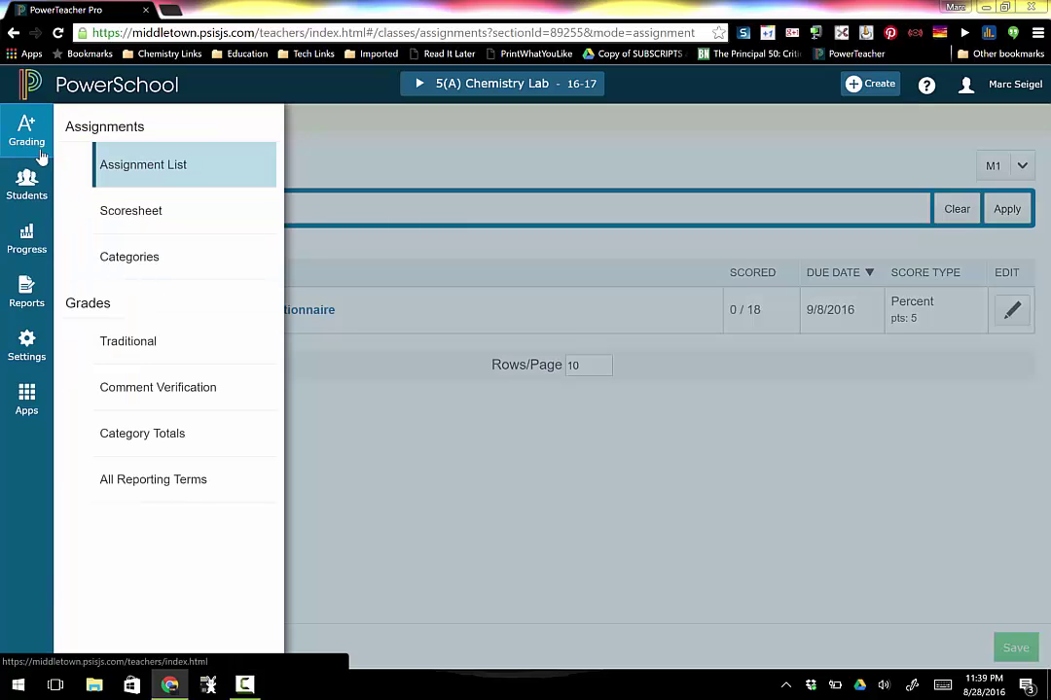
left_click(134, 215)
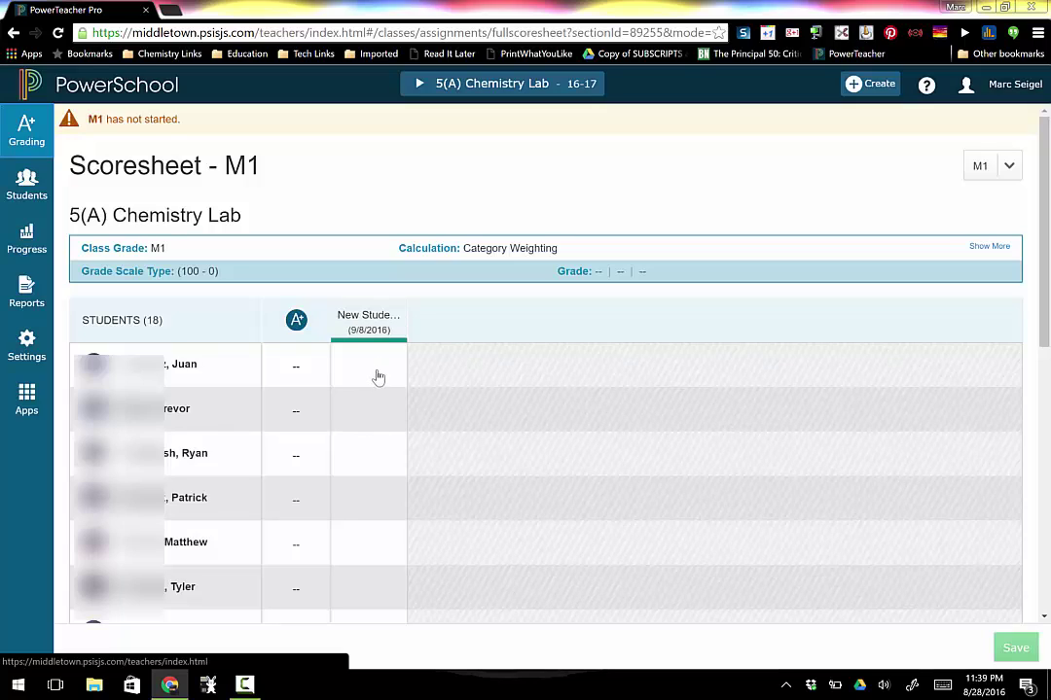
left_click(378, 377)
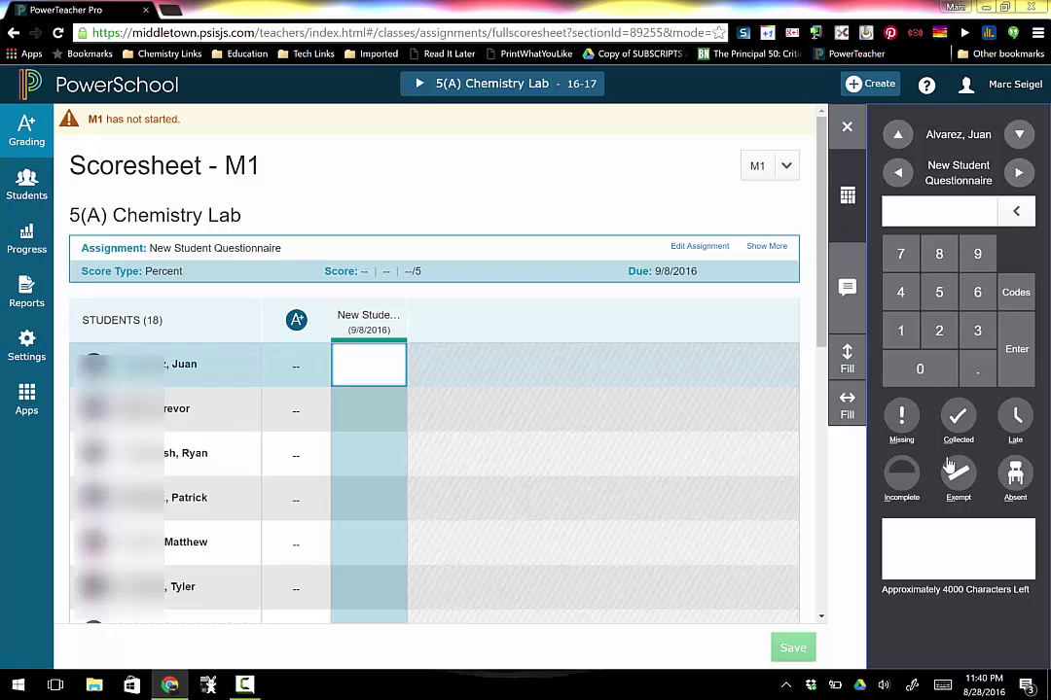
- Toggle the Collected, Exempt and Late flags on and off for the first student
left_click(959, 419)
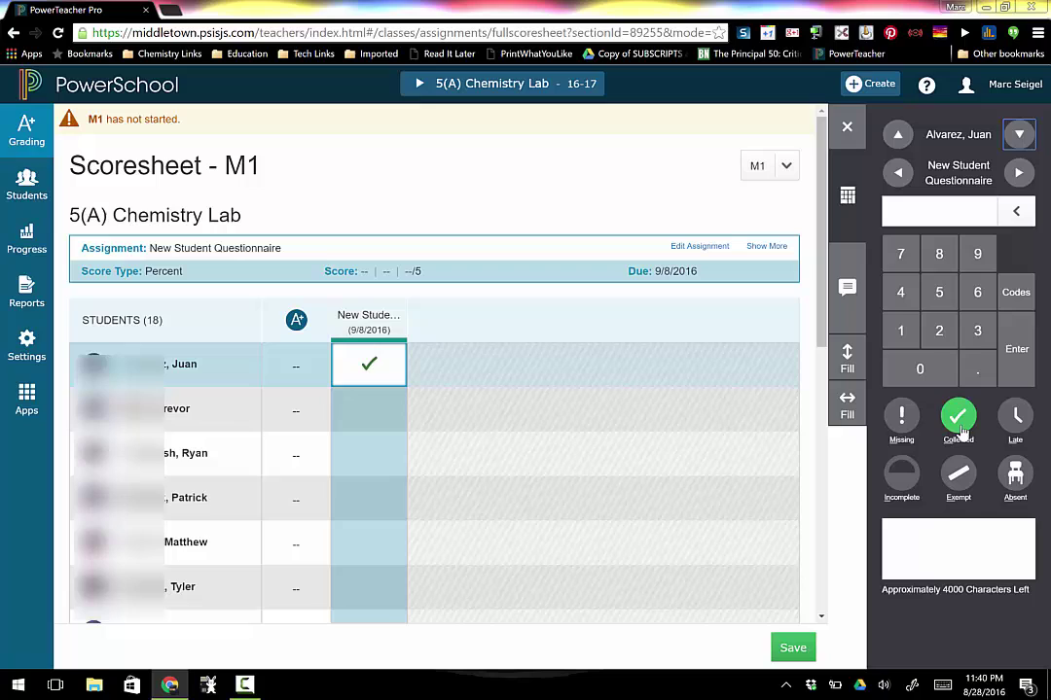
left_click(959, 420)
left_click(961, 479)
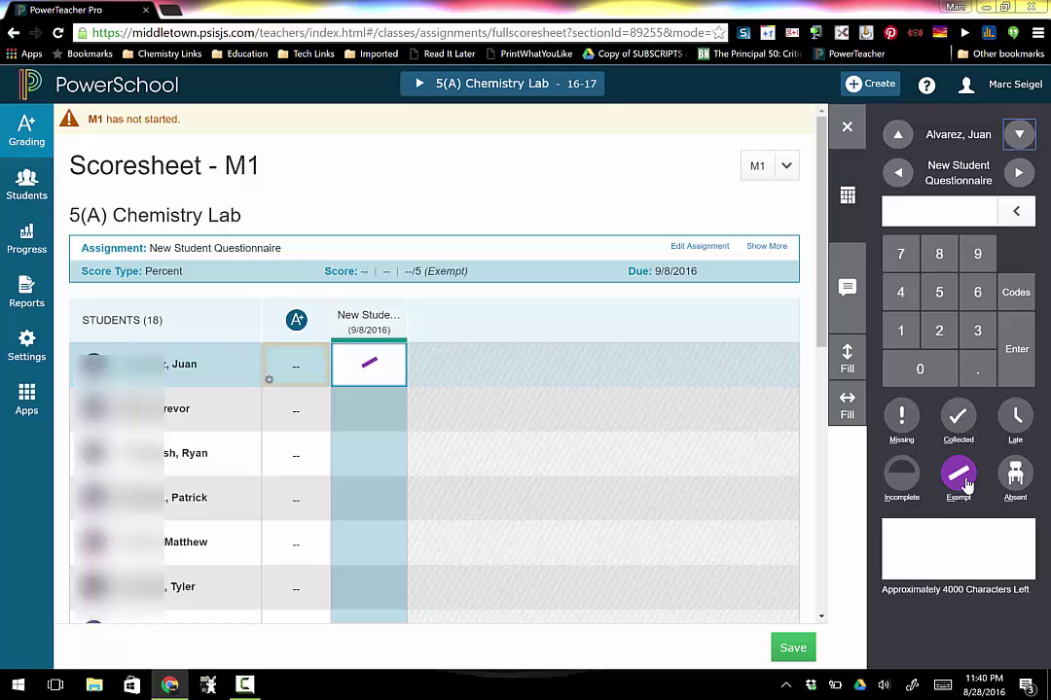
left_click(965, 482)
left_click(1017, 426)
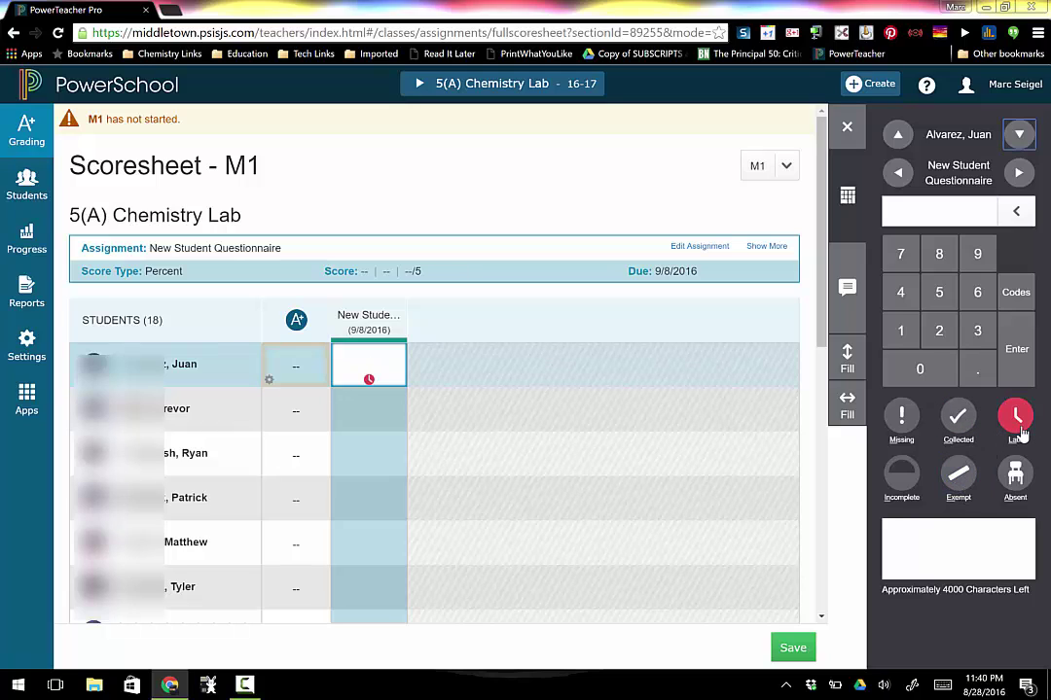
left_click(1017, 423)
- Toggle Absent and Missing on and off for the first student, then score the second student 0
left_click(1015, 477)
left_click(1014, 479)
left_click(905, 422)
left_click(905, 422)
left_click(369, 413)
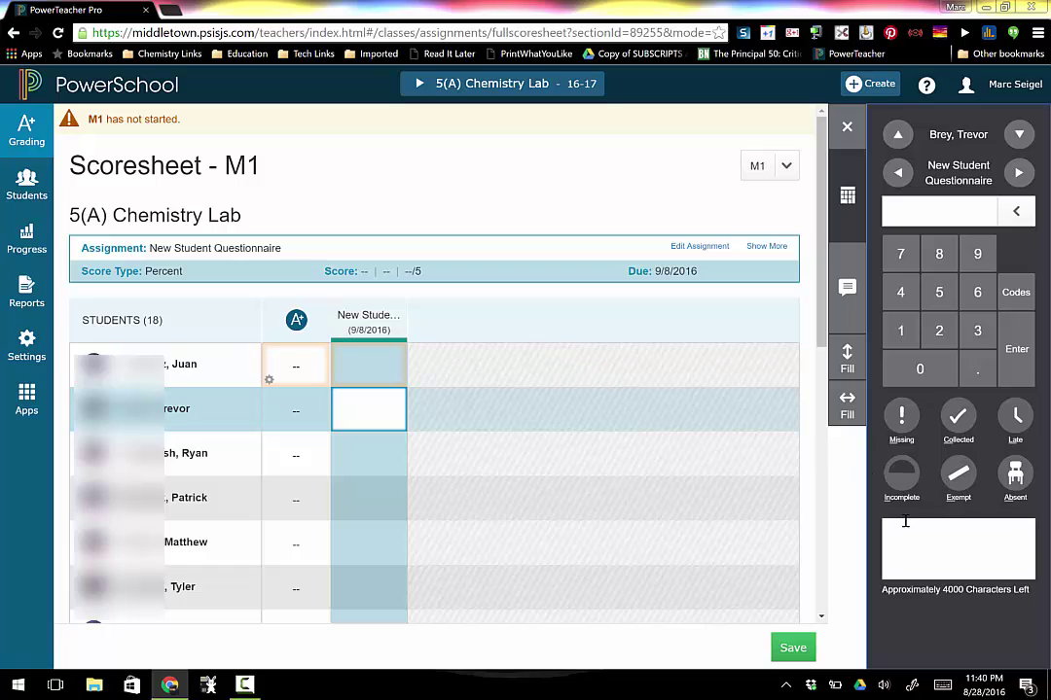
left_click(885, 367)
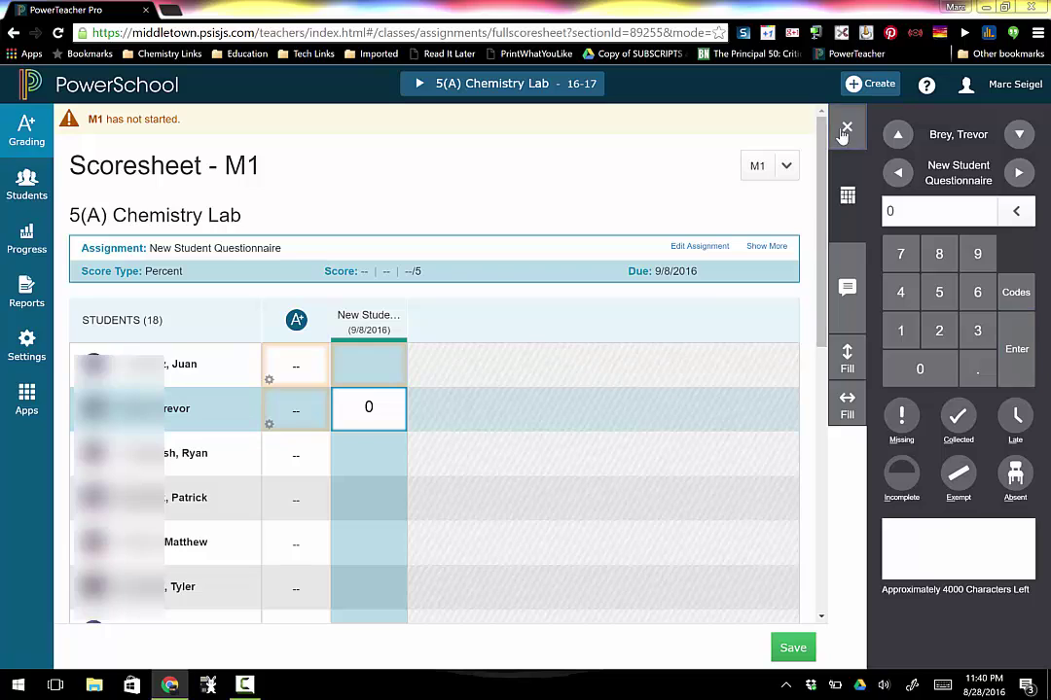
- Leave the scoresheet for the Assignment List, discarding the second student's unsaved 0 score
key("Escape")
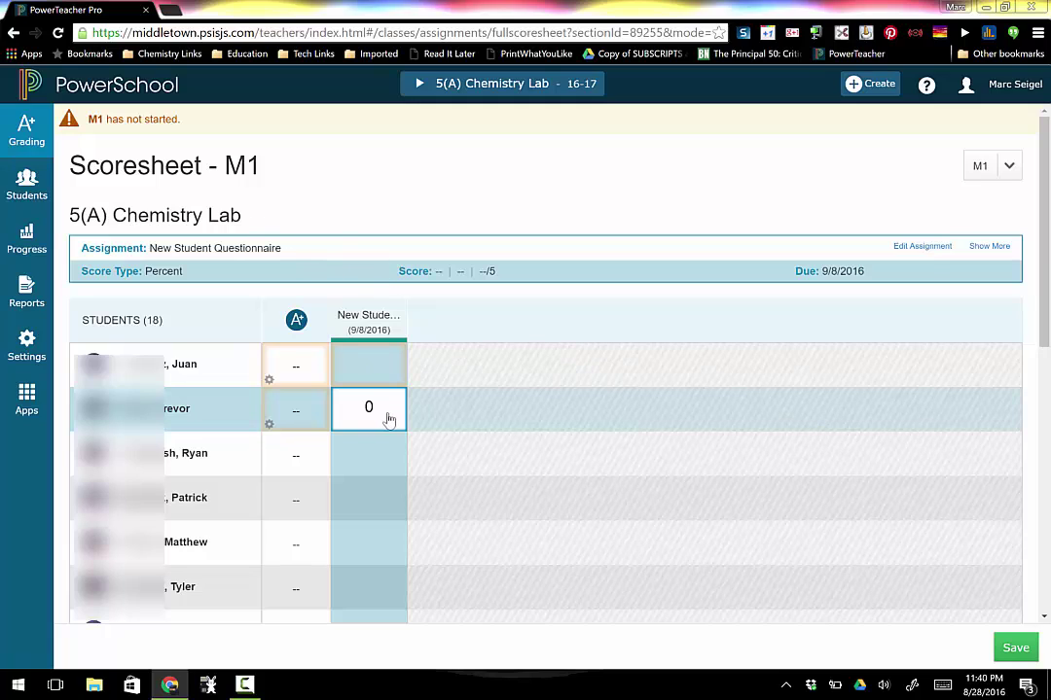
left_click(26, 181)
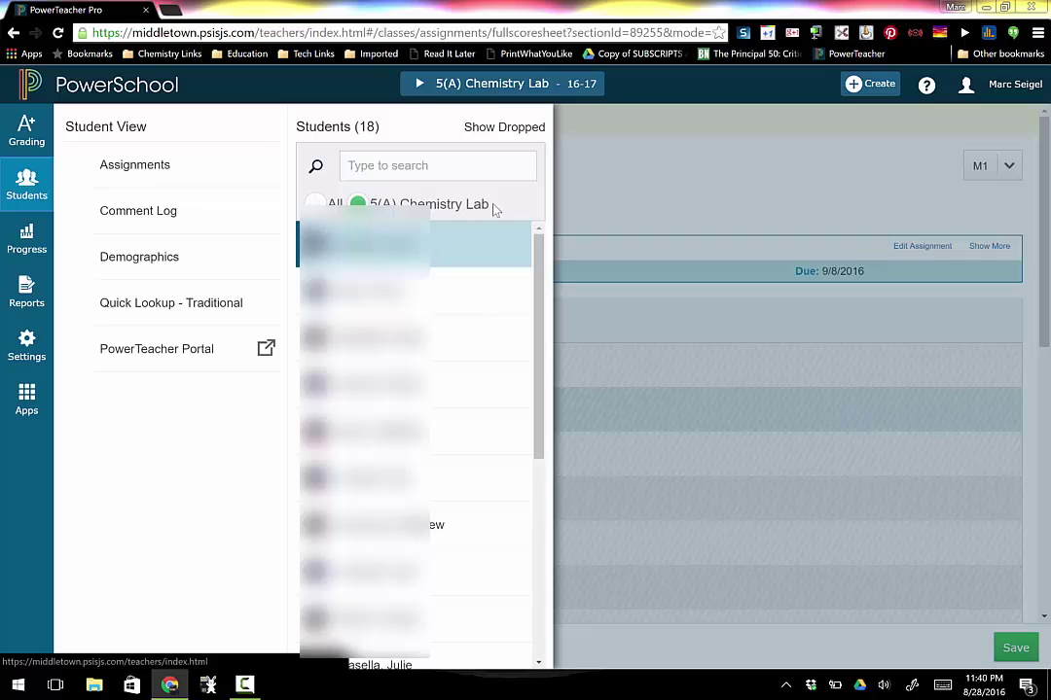
left_click(604, 182)
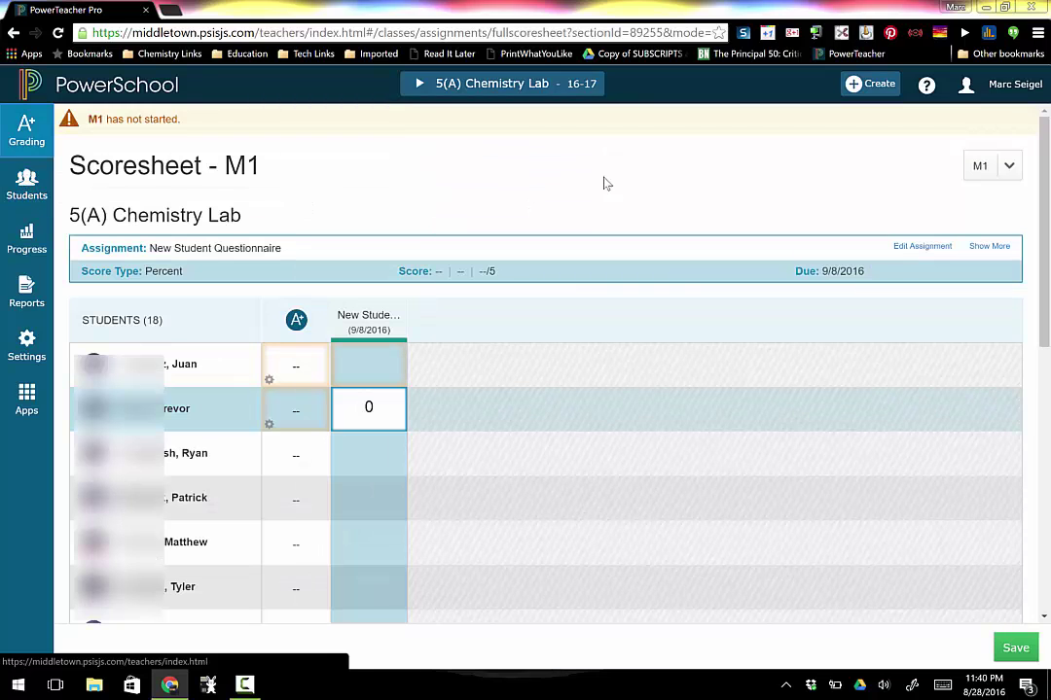
left_click(24, 112)
left_click(124, 156)
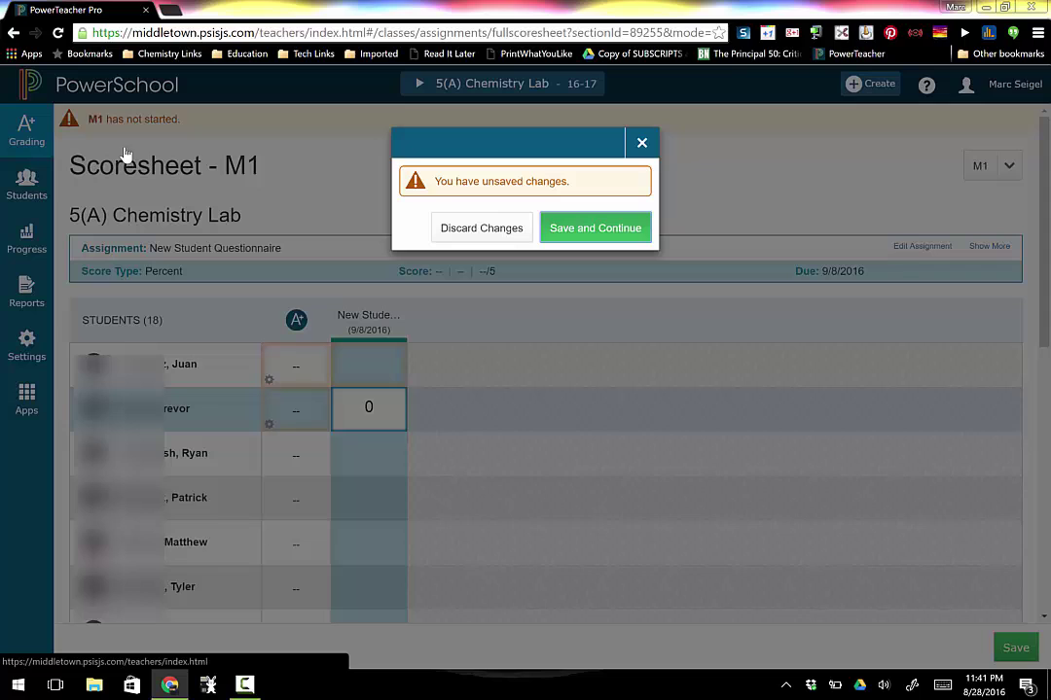
left_click(506, 228)
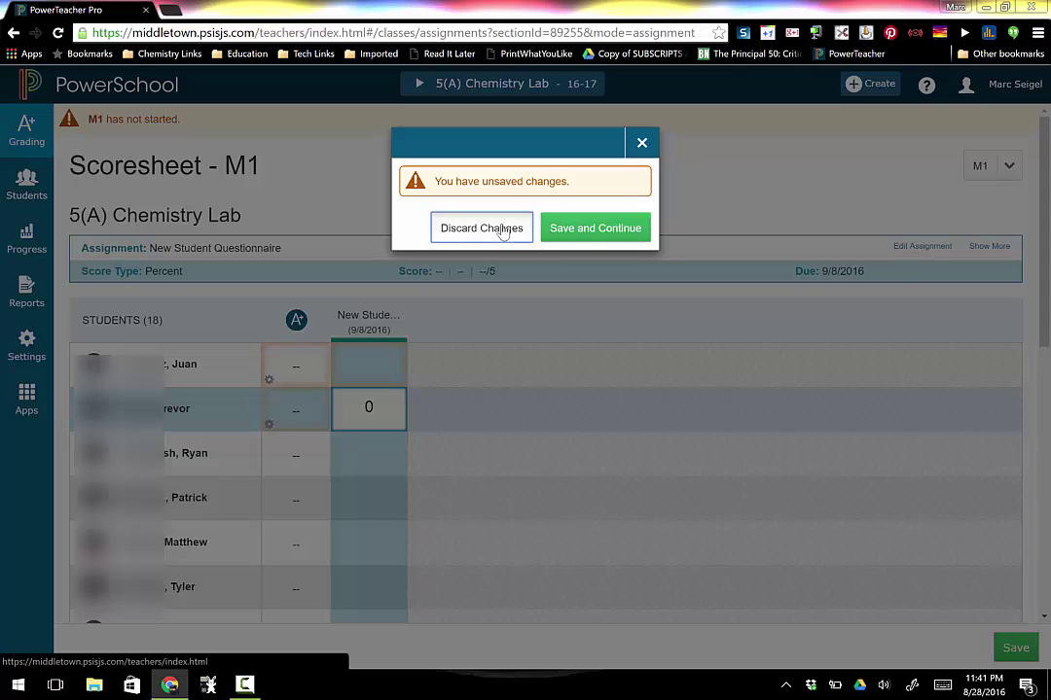